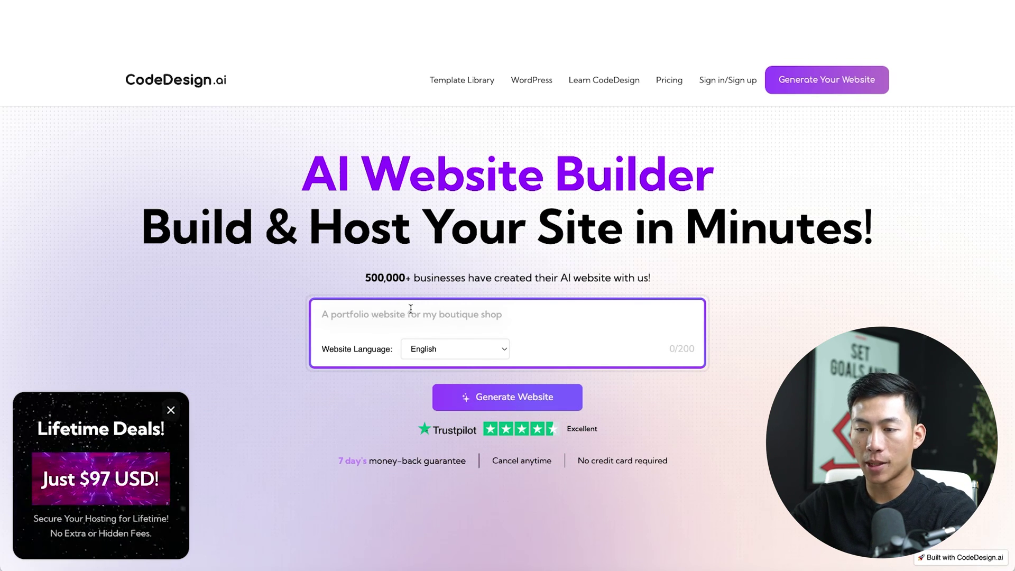
# Scroll the CodeDesign.ai home page down to the empty AI Website Builder prompt box
pyautogui.scroll(-2, 377, 317)
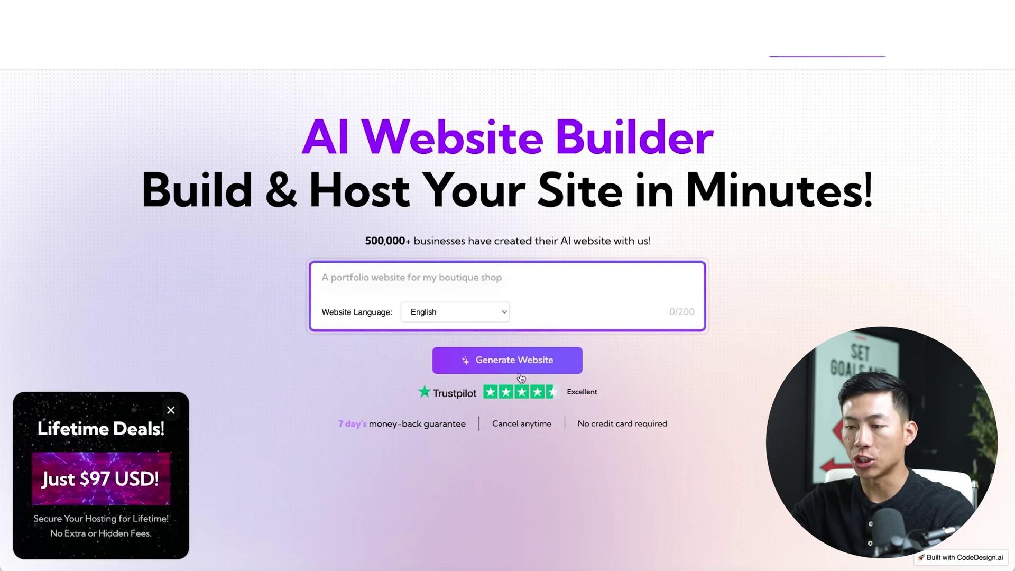
# Paste the social media marketing site description, keep English as the language, and generate
pyautogui.click(412, 292)
pyautogui.write("Create a website for a social media marketing company. I want a section with the company's testimonials, the 3 different services we offer, and the ability for them to book a call at the end")
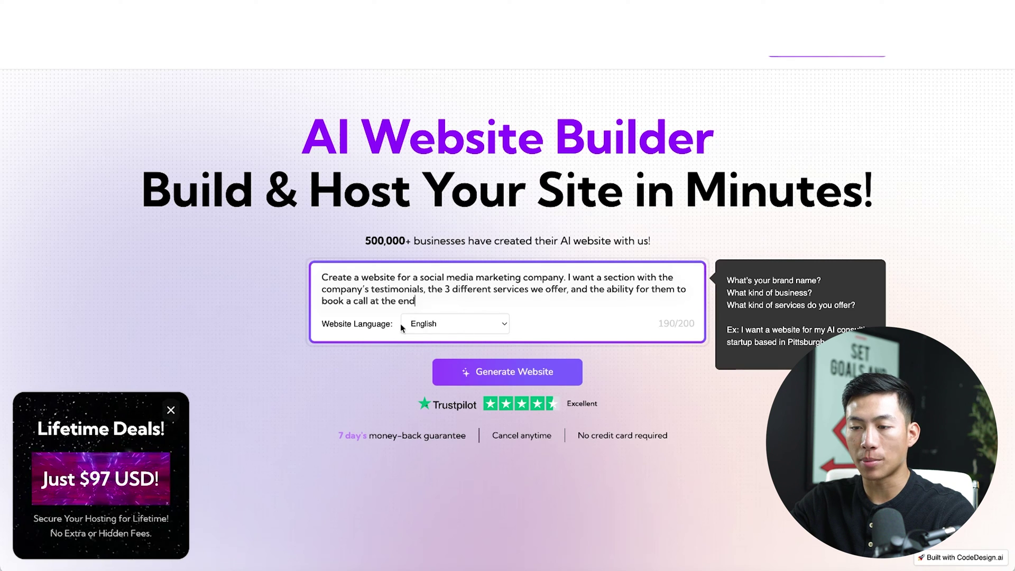
pyautogui.click(450, 325)
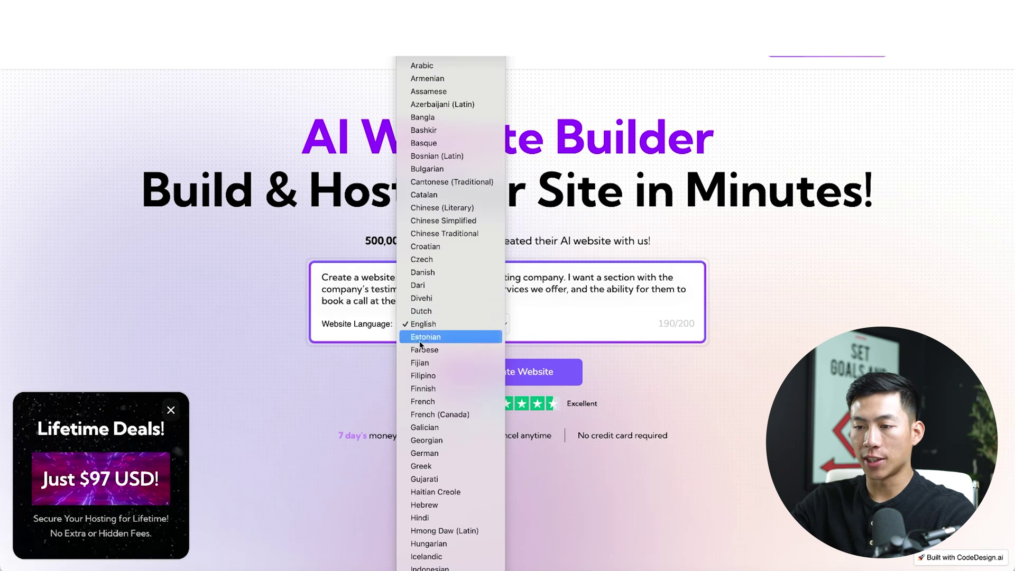
pyautogui.click(457, 326)
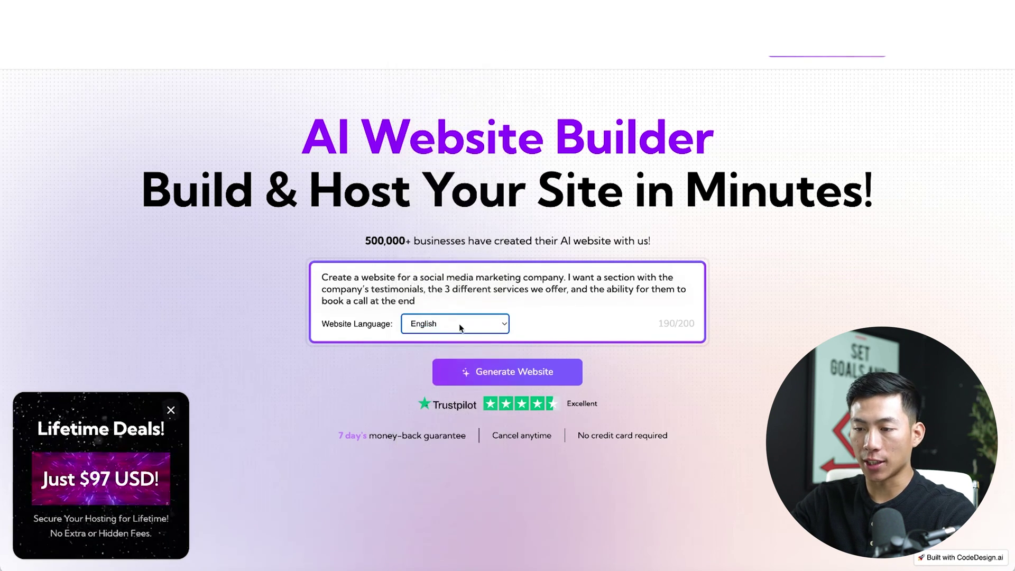
pyautogui.click(557, 372)
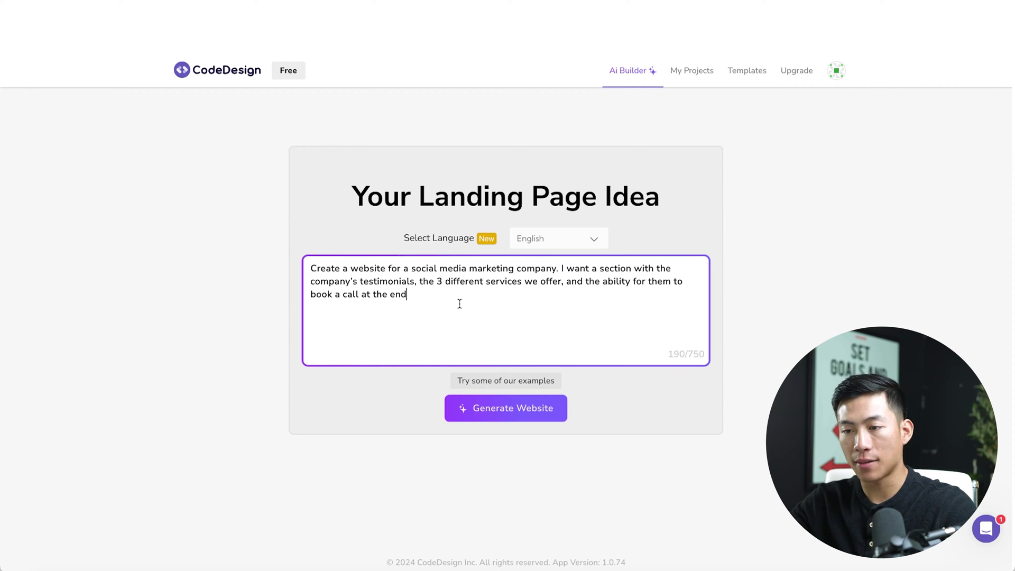
# Launch website generation from the Your Landing Page Idea page
pyautogui.click(476, 417)
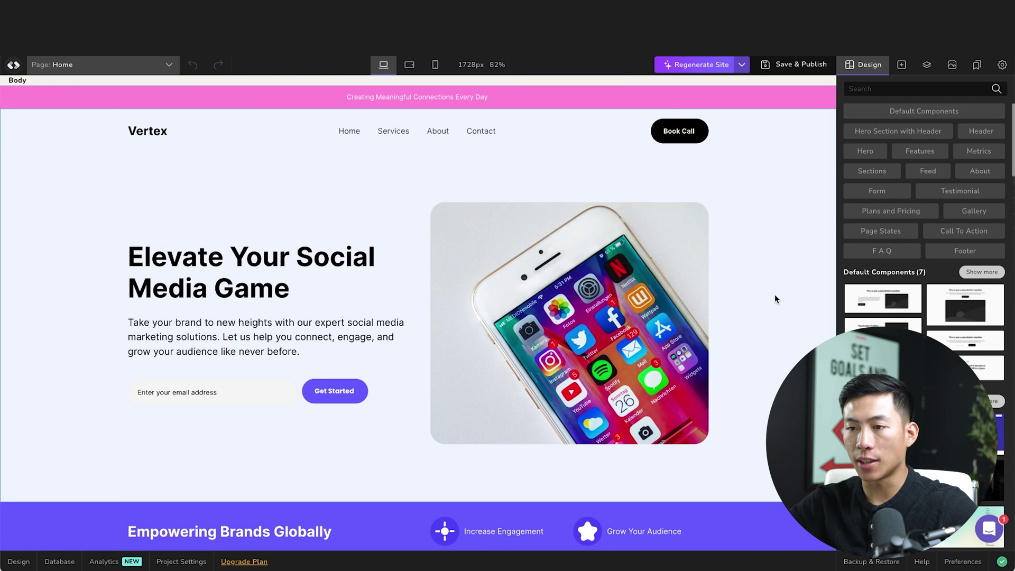
pyautogui.scroll(-10, 775, 298)
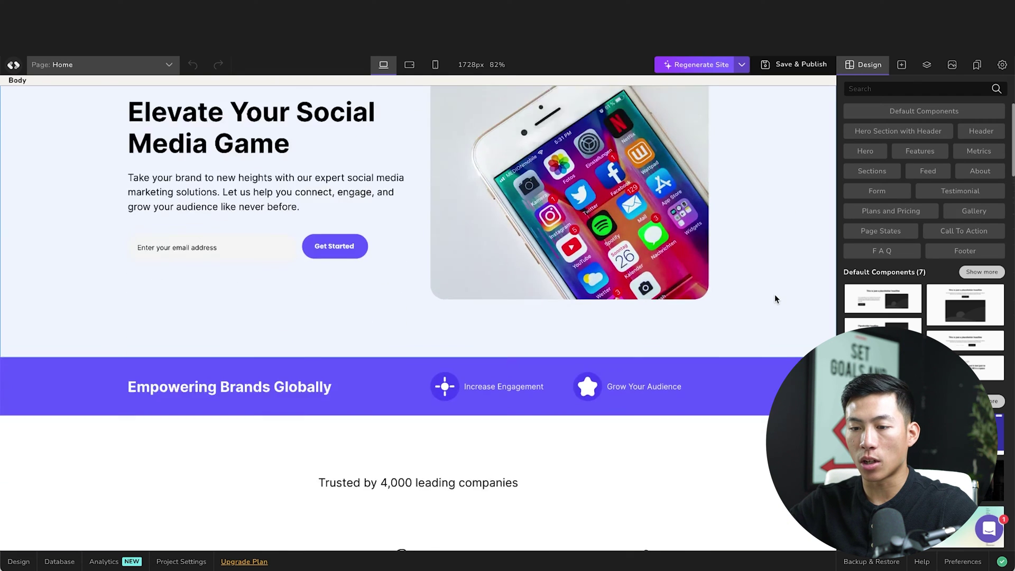
pyautogui.scroll(-8, 775, 298)
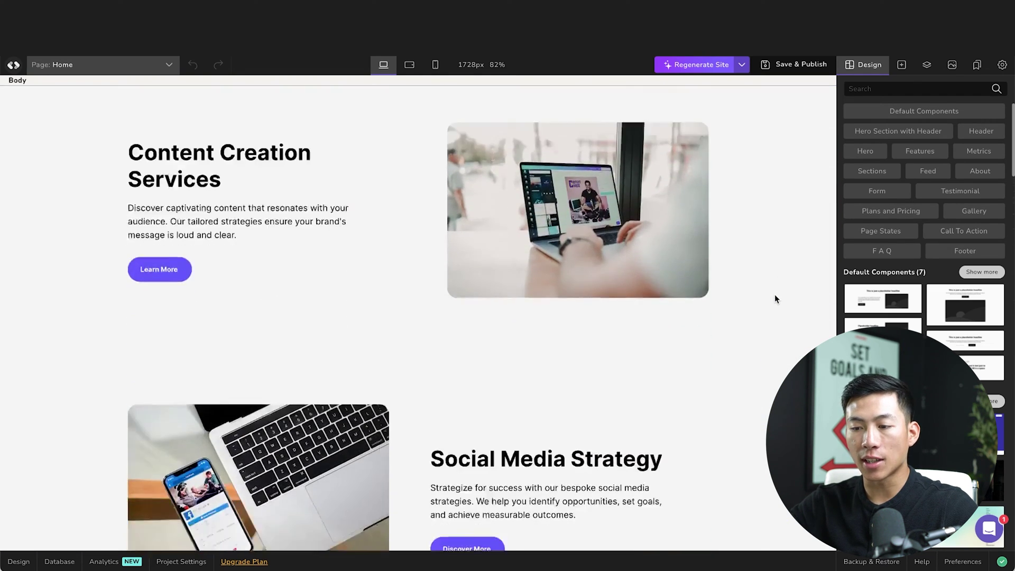
pyautogui.scroll(6, 774, 299)
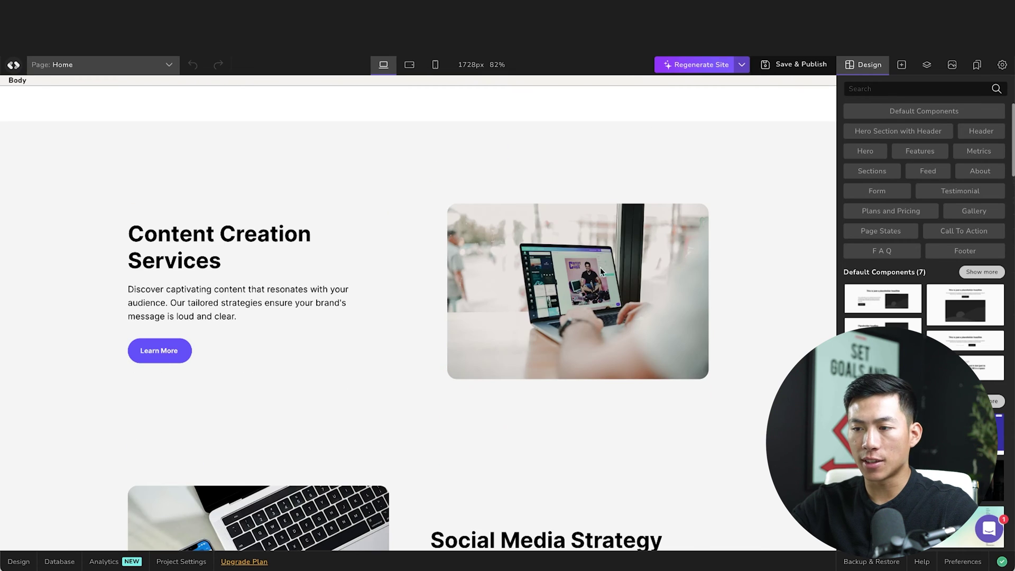
pyautogui.scroll(-10, 759, 303)
pyautogui.scroll(-6, 758, 305)
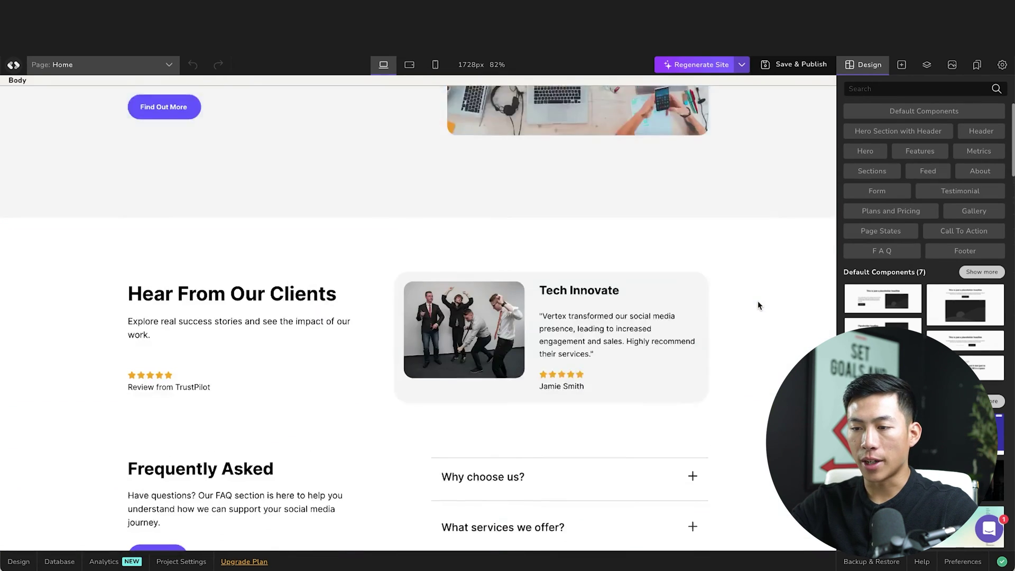
pyautogui.scroll(-3, 509, 327)
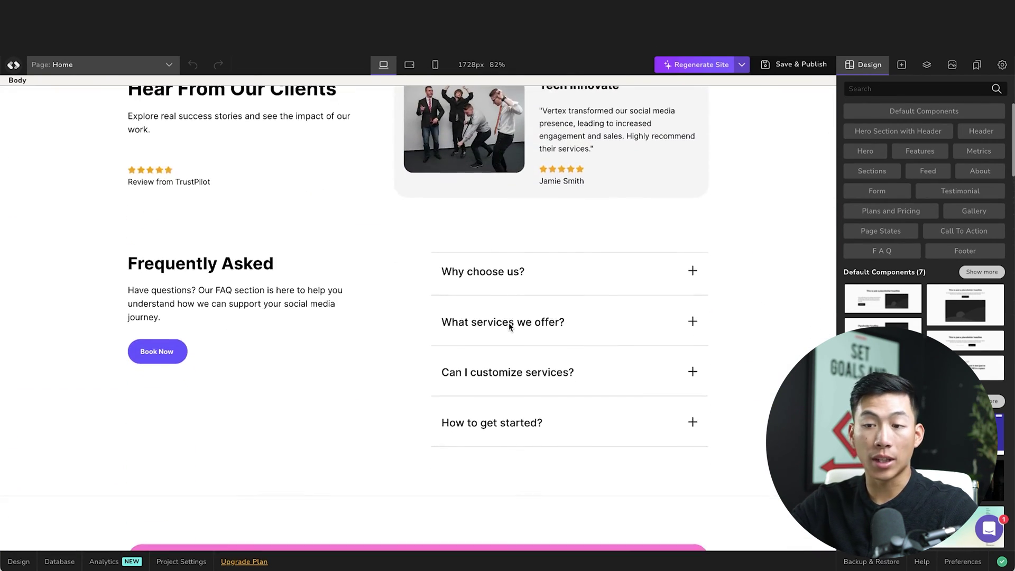
pyautogui.scroll(-5, 356, 291)
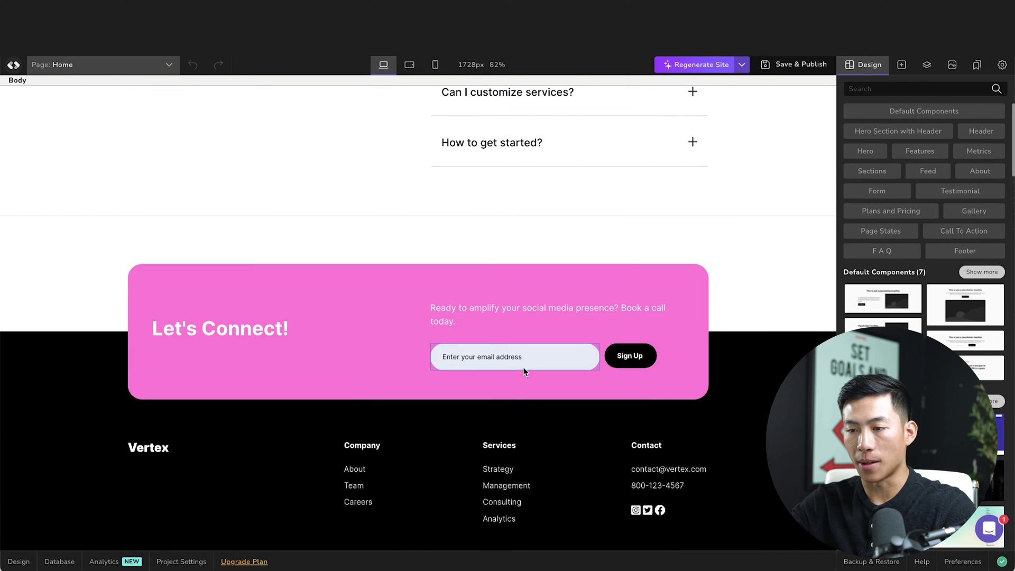
pyautogui.scroll(-4, 398, 368)
pyautogui.scroll(8, 397, 368)
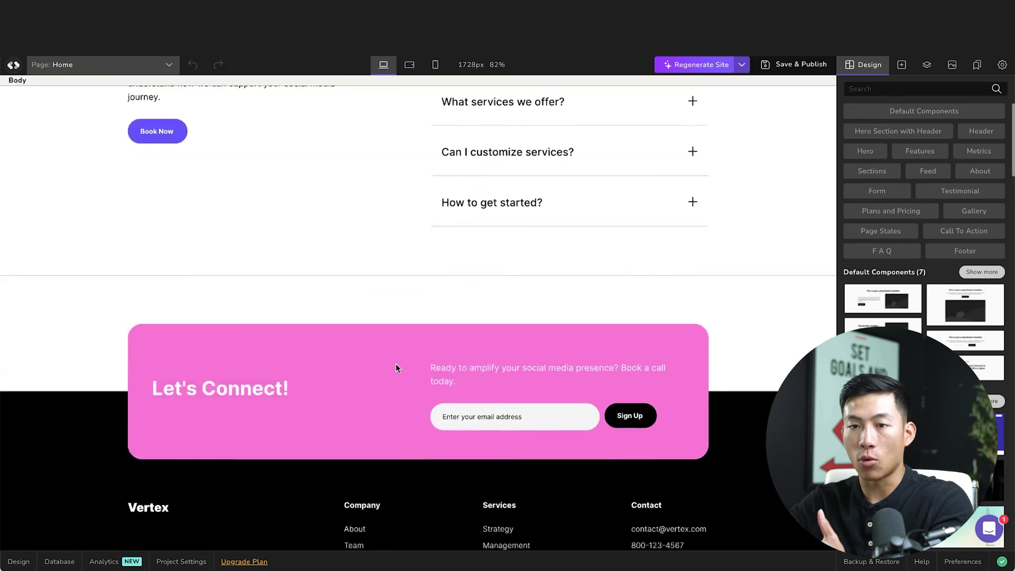
pyautogui.scroll(12, 396, 364)
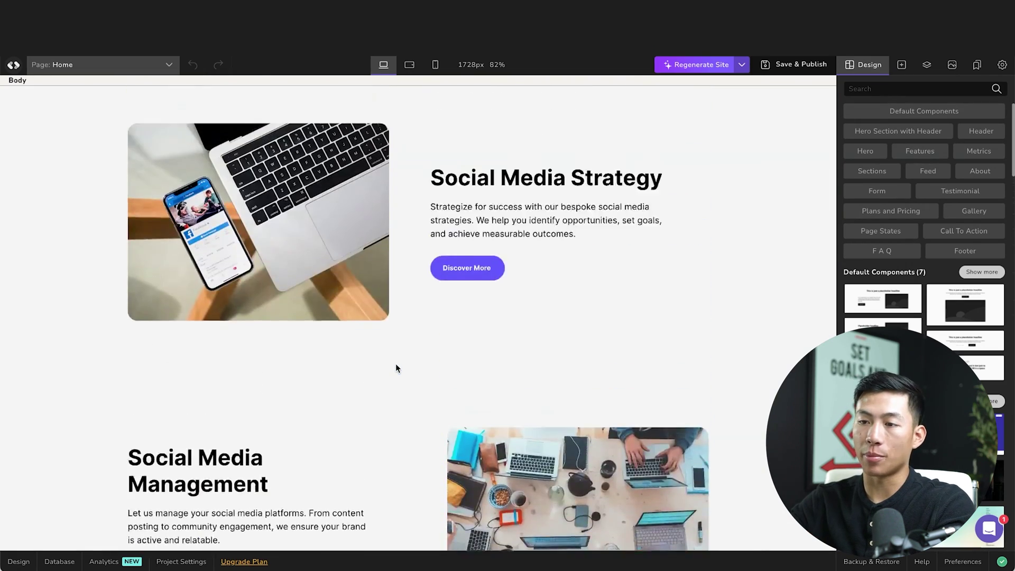
pyautogui.scroll(2, 395, 363)
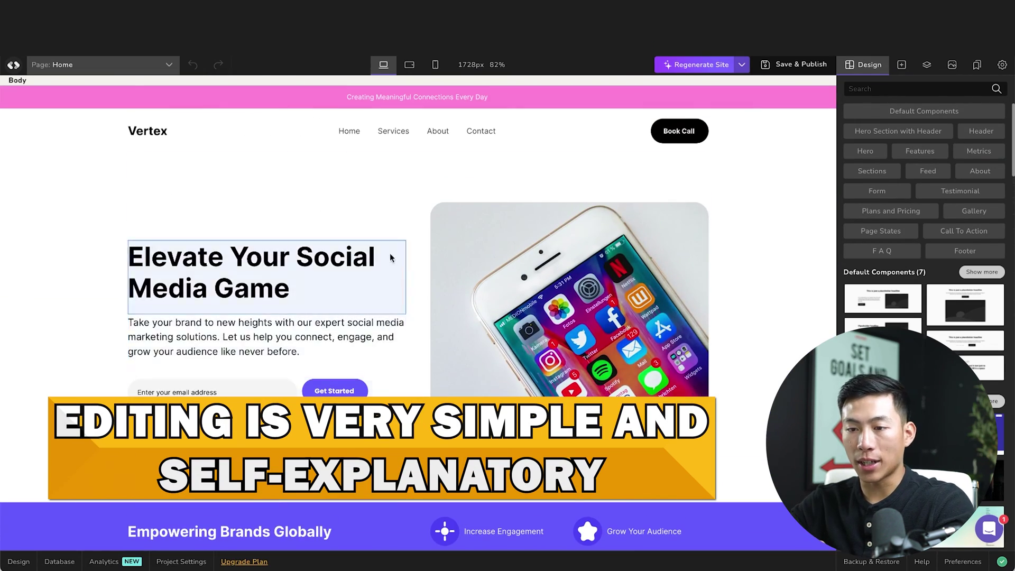
pyautogui.click(463, 186)
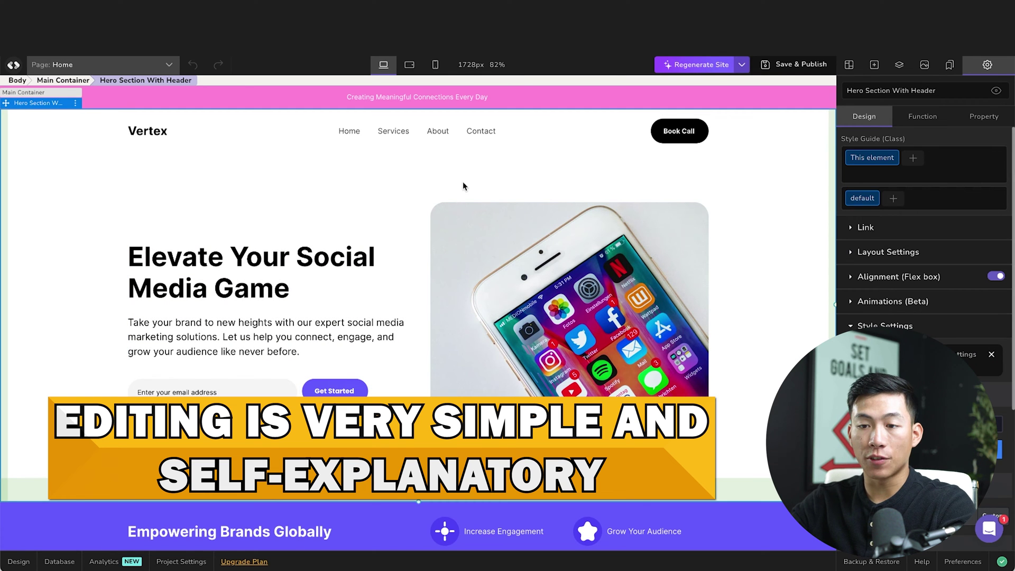
# Use AI Magic's Improve writing to turn the hero heading into 'Boost Your Social Media Presence to the Next Level'
pyautogui.click(264, 289)
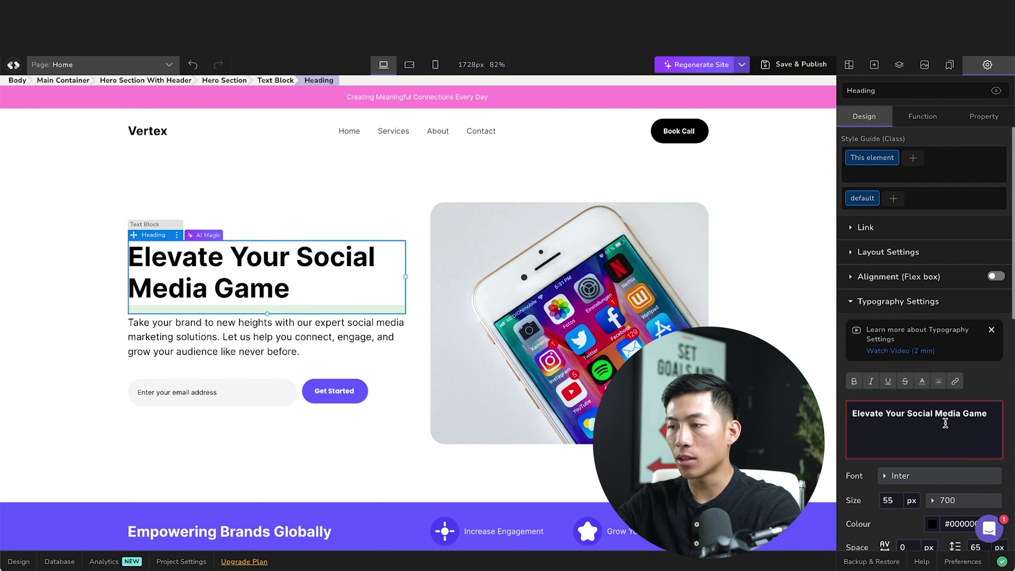
pyautogui.doubleClick(279, 290)
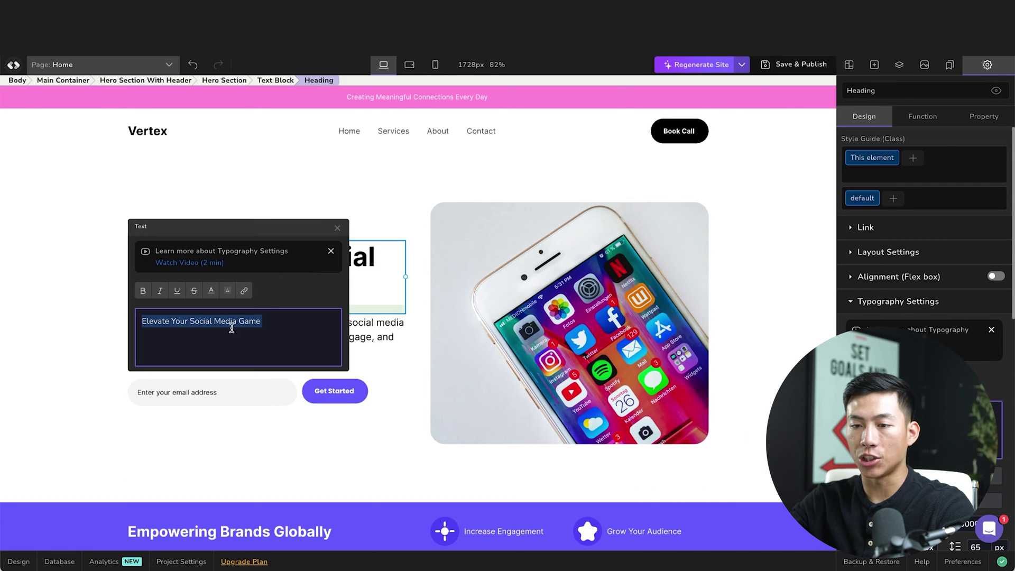
pyautogui.press('Escape')
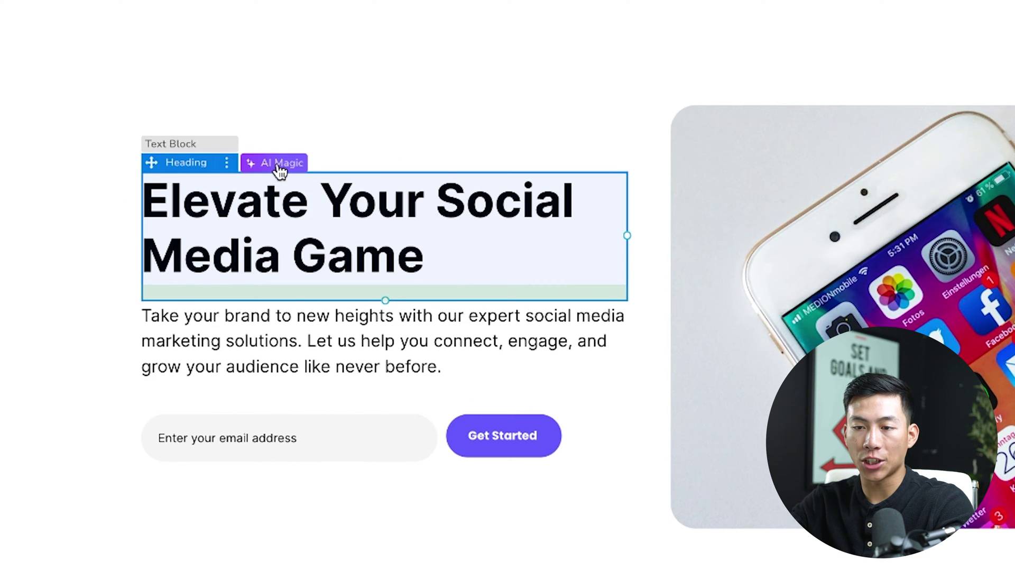
pyautogui.click(280, 163)
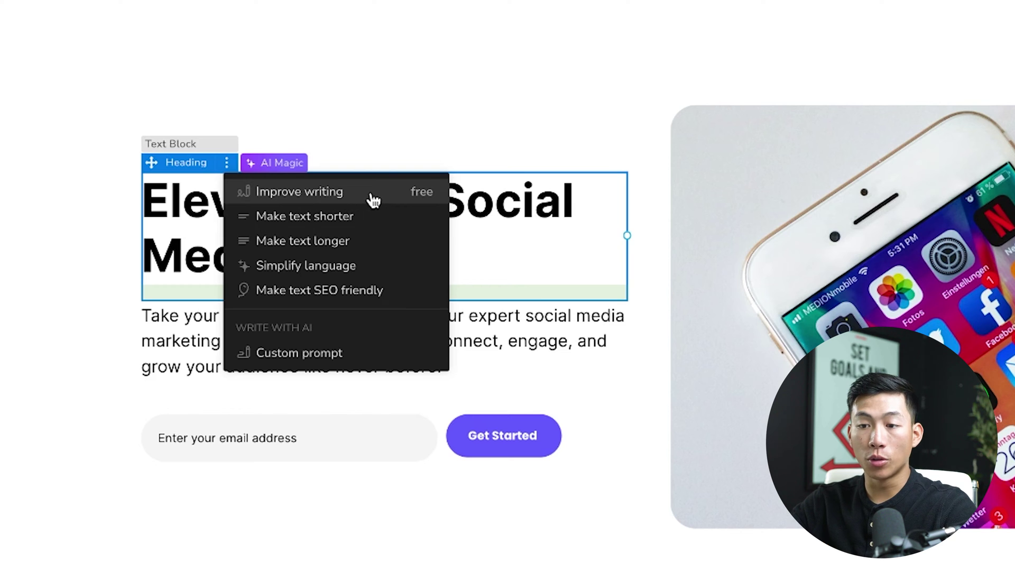
pyautogui.click(343, 199)
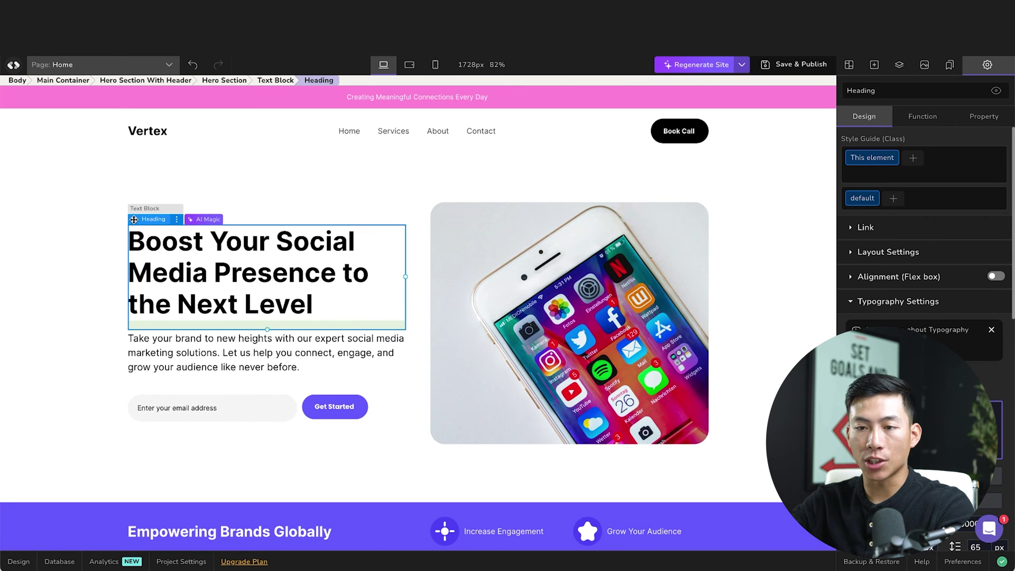
pyautogui.moveTo(134, 219)
pyautogui.mouseDown()
pyautogui.moveTo(104, 190)
pyautogui.moveTo(145, 181)
pyautogui.moveTo(128, 201)
pyautogui.mouseUp()
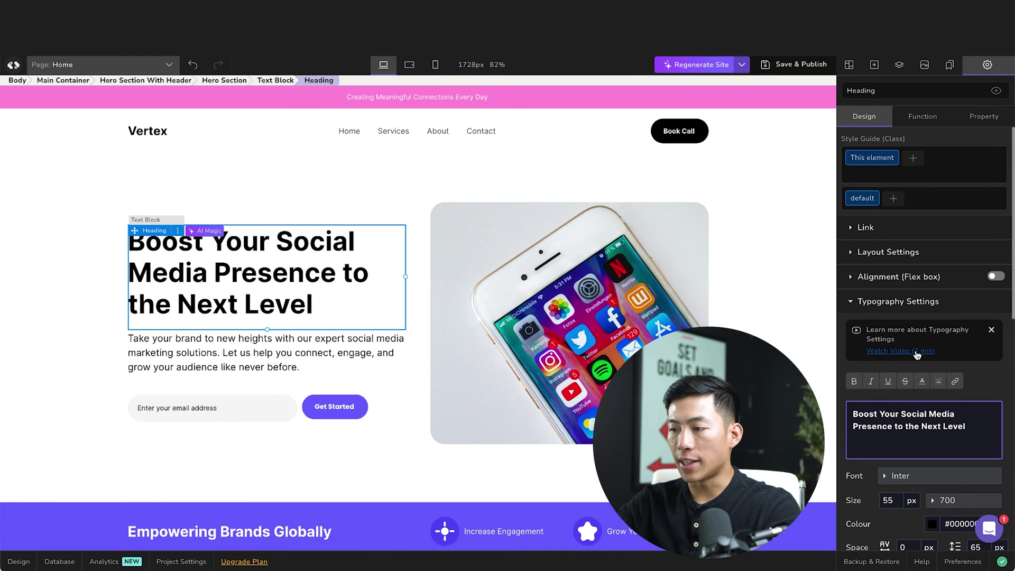
pyautogui.scroll(-3, 917, 354)
pyautogui.scroll(-7, 917, 351)
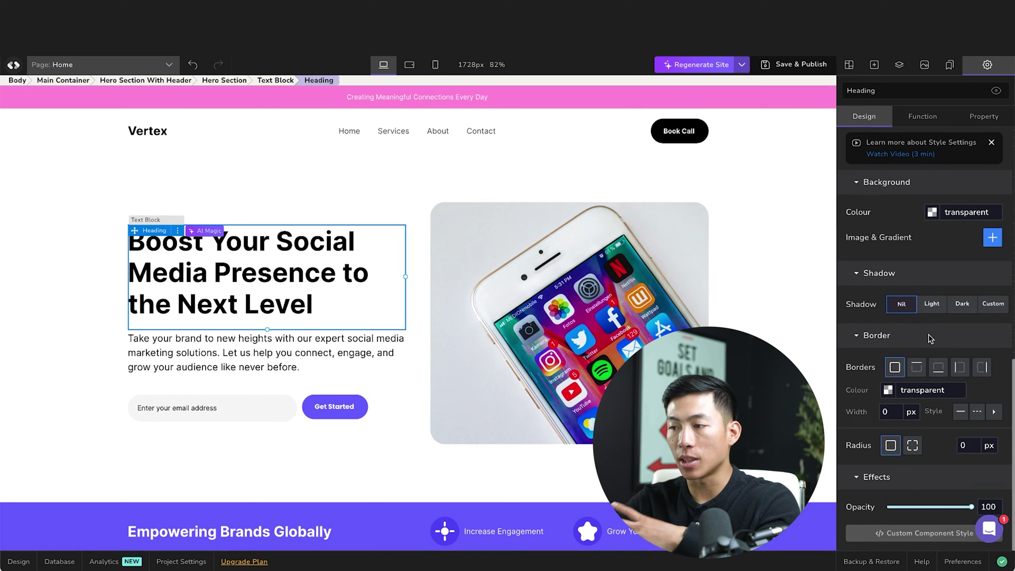
pyautogui.scroll(10, 930, 338)
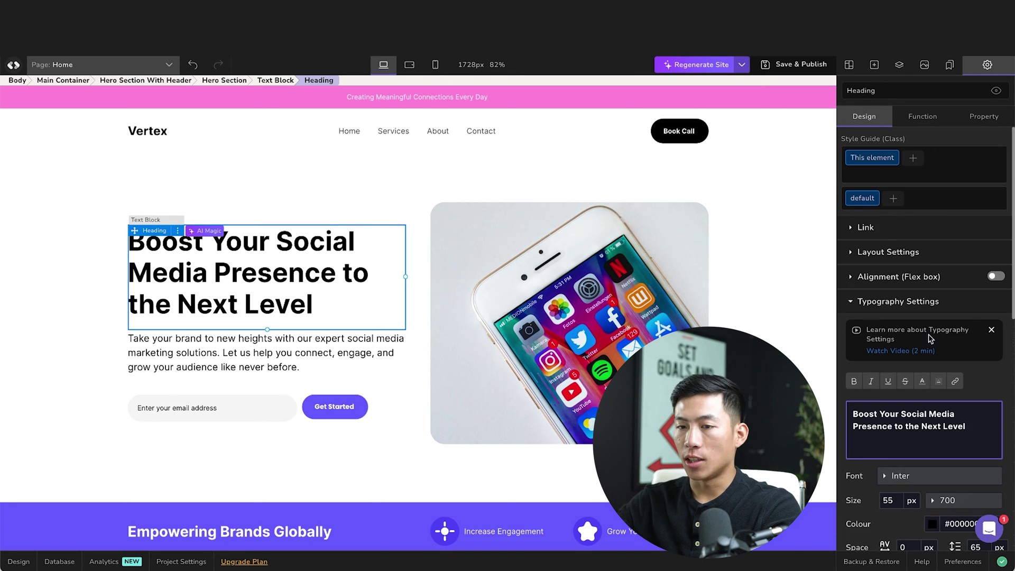
# Swap the hero image for the Unsplash 'social media' phone photo with Instagram, Facebook and Twitter icons
pyautogui.click(606, 342)
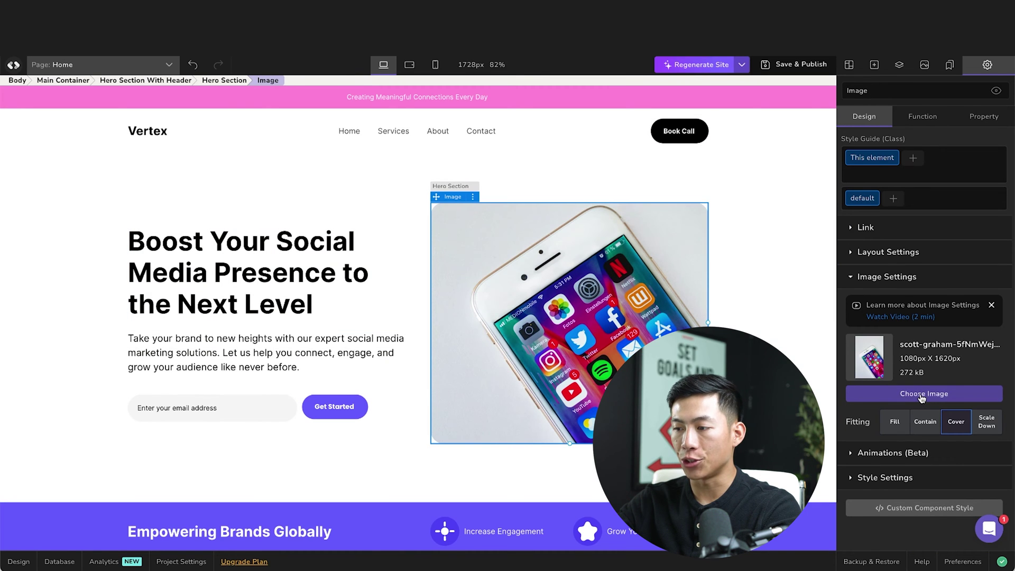
pyautogui.click(921, 398)
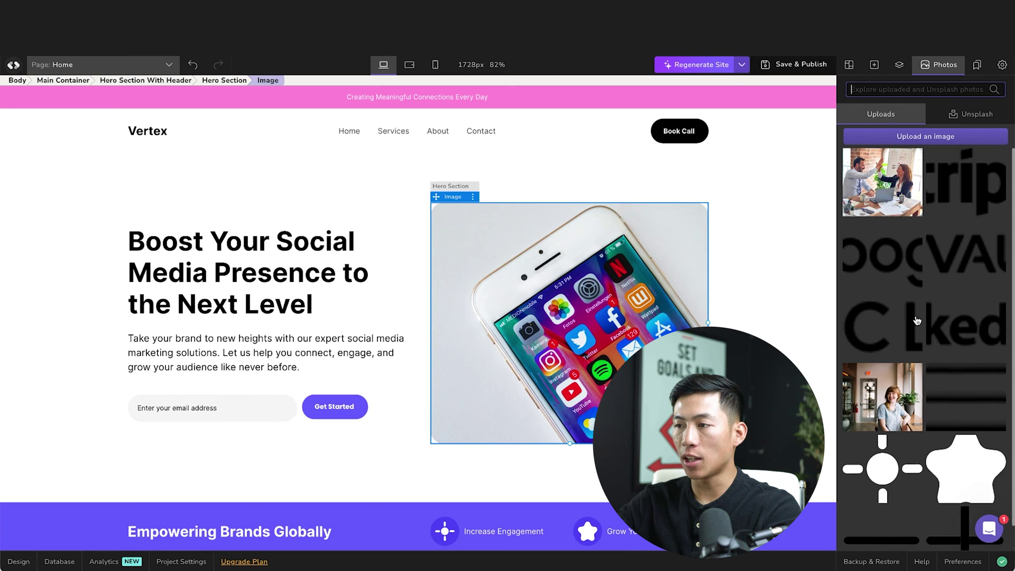
pyautogui.click(965, 118)
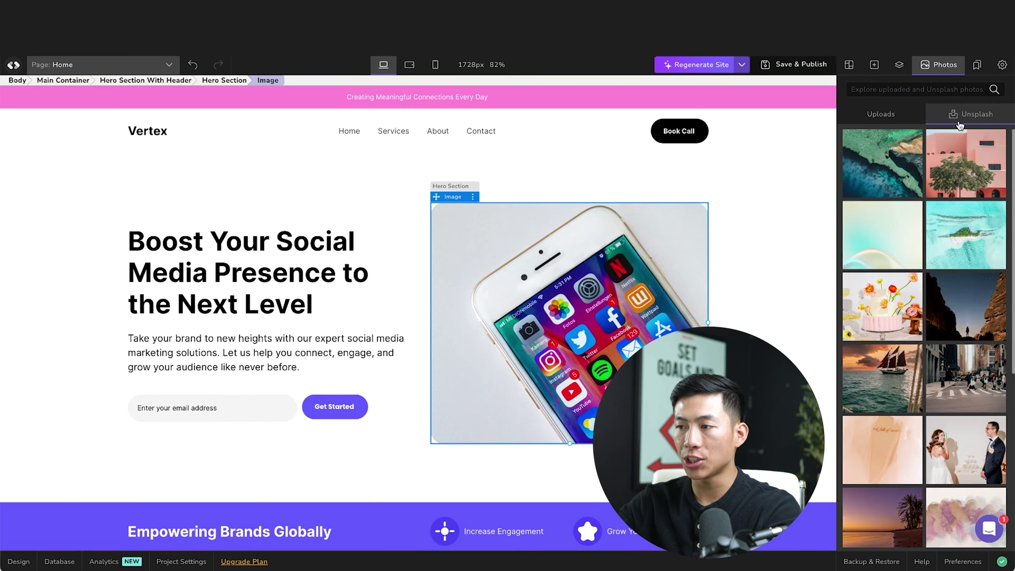
pyautogui.scroll(-2, 927, 383)
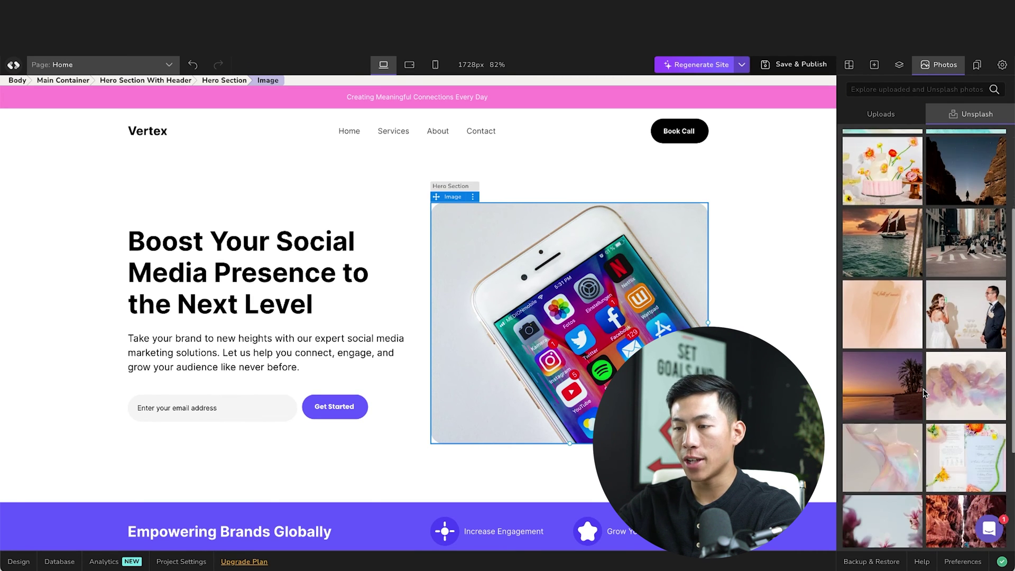
pyautogui.scroll(3, 923, 392)
pyautogui.click(895, 90)
pyautogui.write('socia')
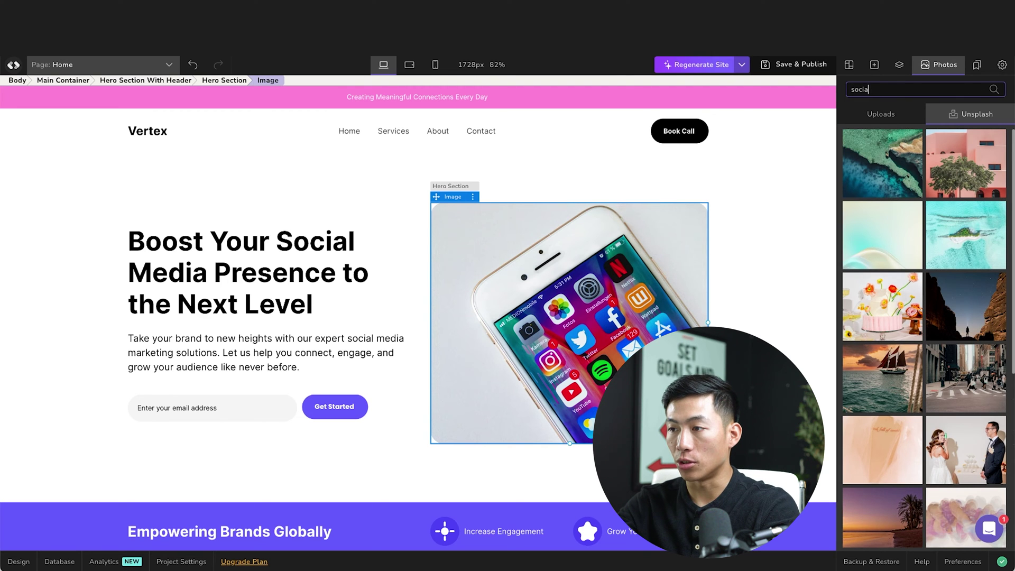
pyautogui.write('l media')
pyautogui.scroll(-2, 924, 257)
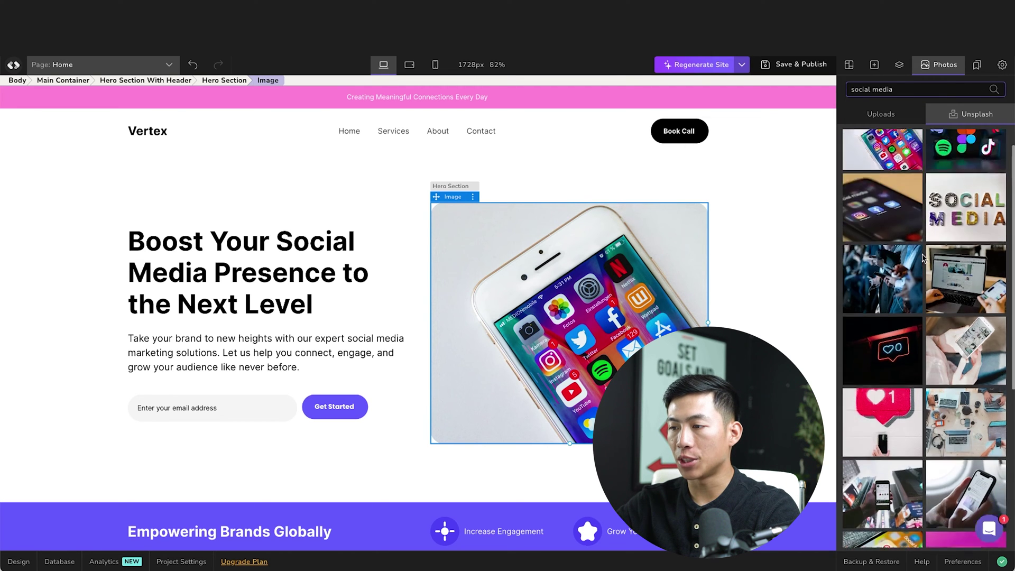
pyautogui.scroll(-3, 923, 257)
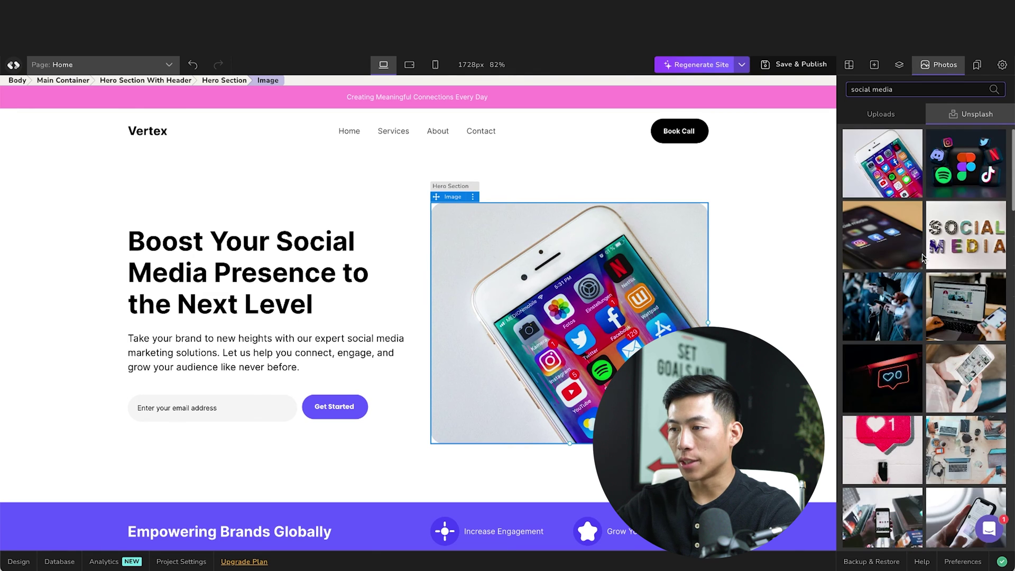
pyautogui.click(878, 256)
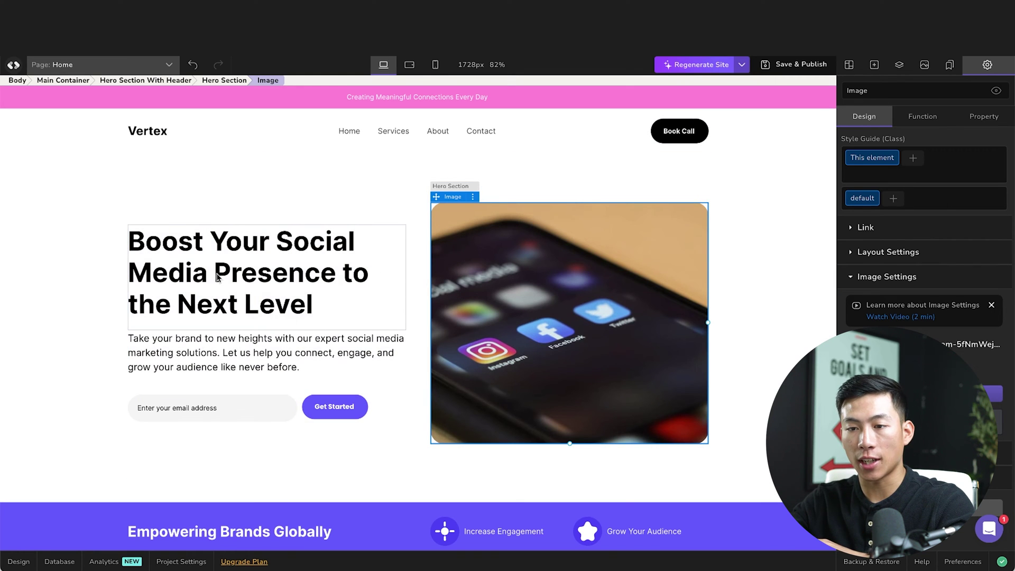
pyautogui.scroll(-10, 541, 316)
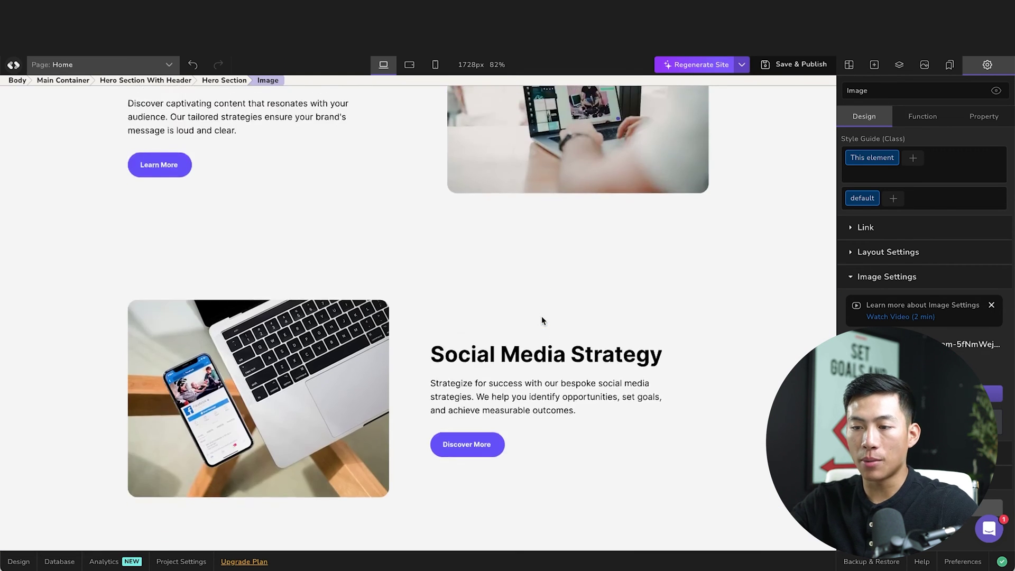
pyautogui.scroll(-10, 541, 320)
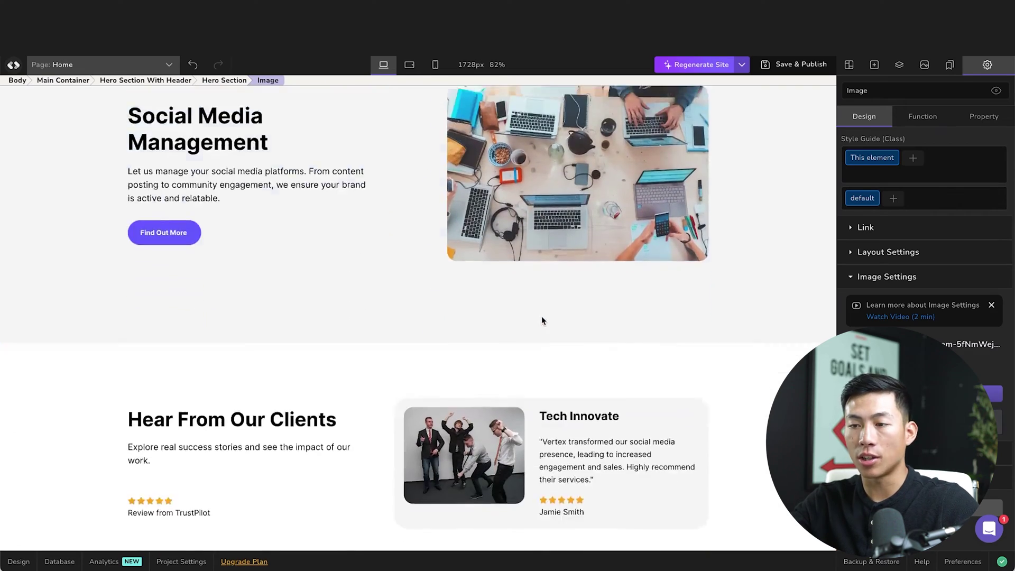
pyautogui.scroll(-2, 542, 319)
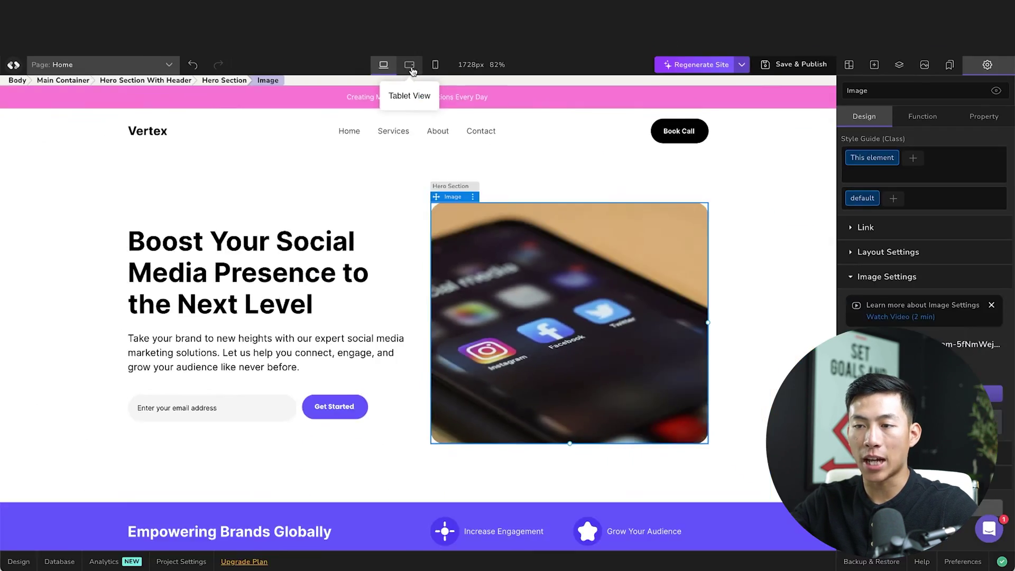
pyautogui.click(492, 76)
pyautogui.click(539, 79)
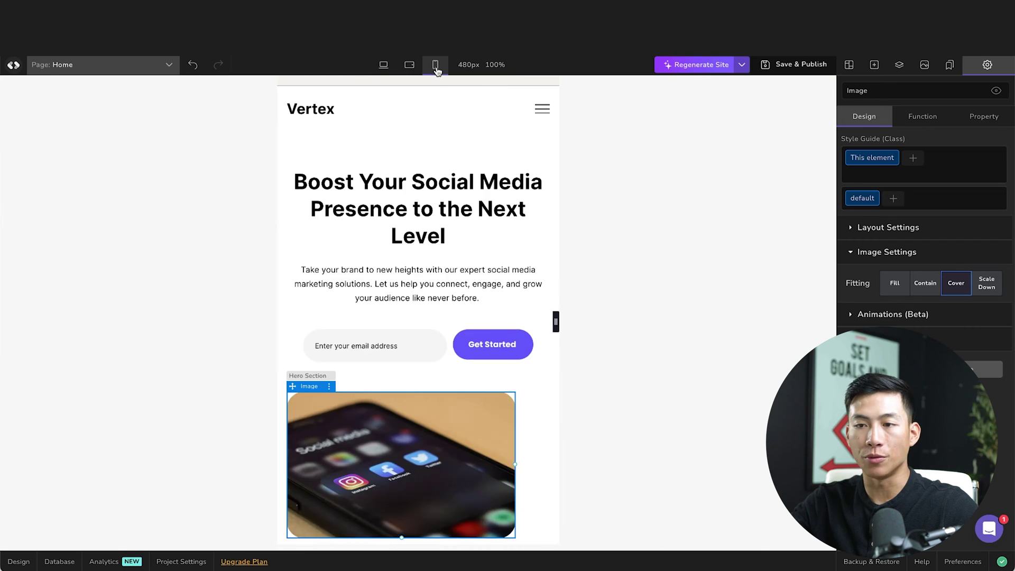
pyautogui.scroll(-12, 472, 205)
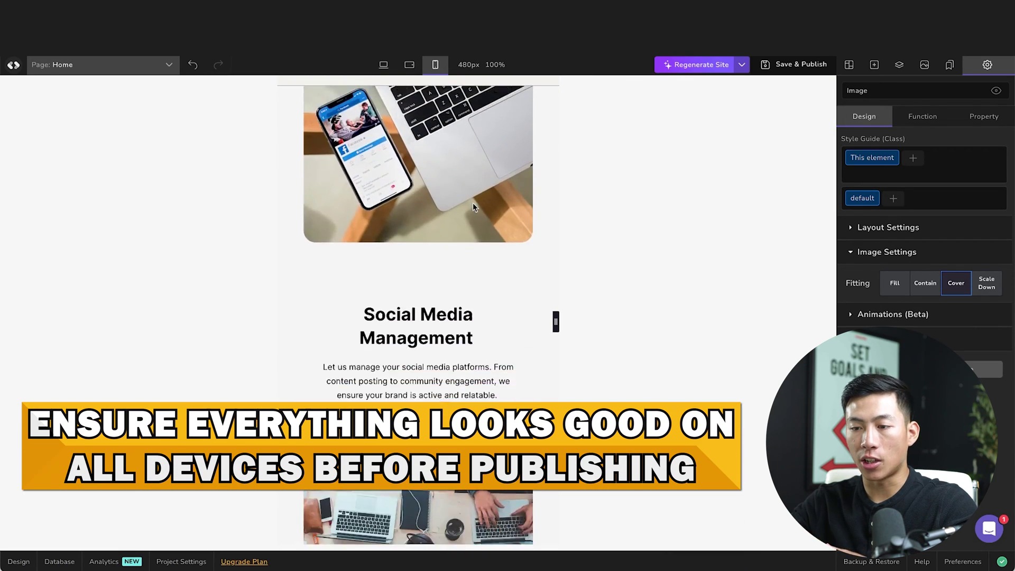
pyautogui.scroll(-4, 472, 205)
pyautogui.scroll(15, 473, 205)
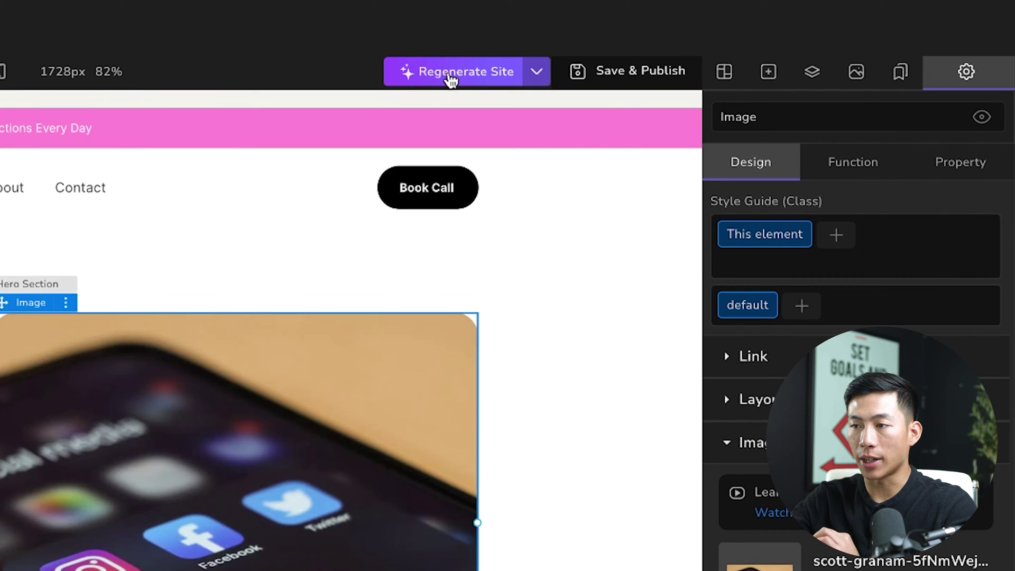
pyautogui.click(450, 74)
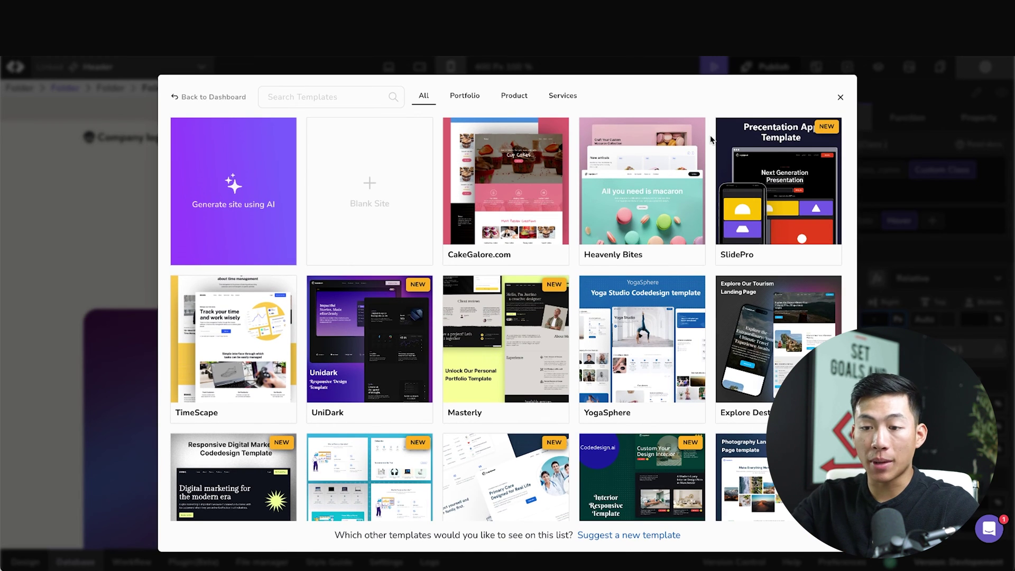
# Browse the template gallery, stepping through Portfolio and Product filters to Services templates
pyautogui.scroll(-5, 710, 139)
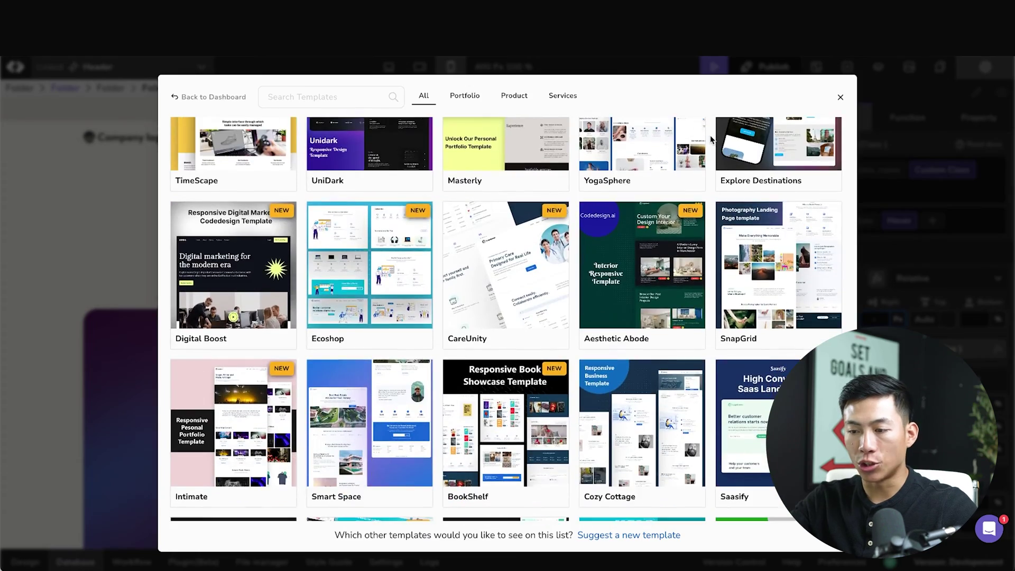
pyautogui.scroll(-12, 710, 139)
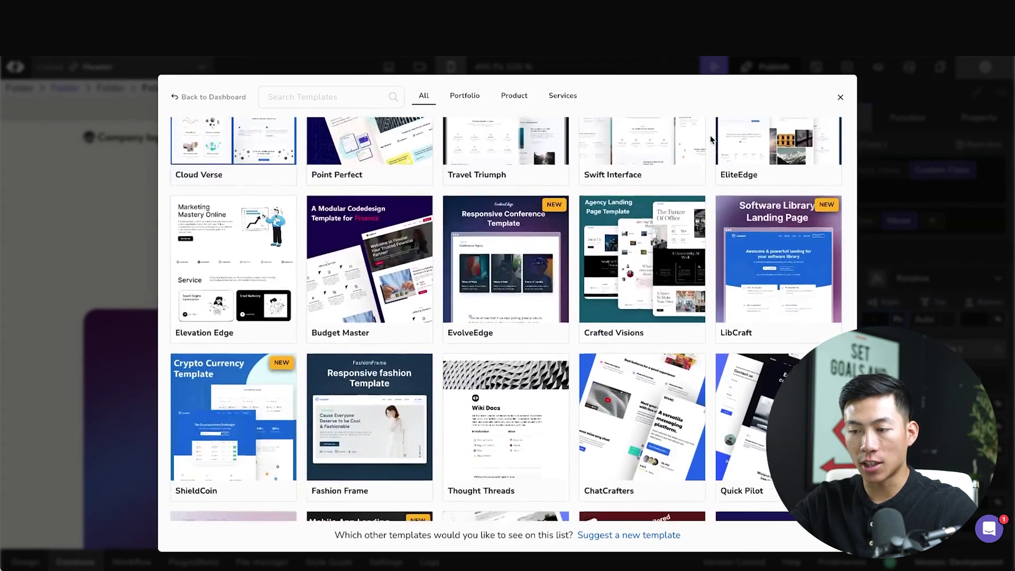
pyautogui.scroll(-3, 711, 139)
pyautogui.click(470, 103)
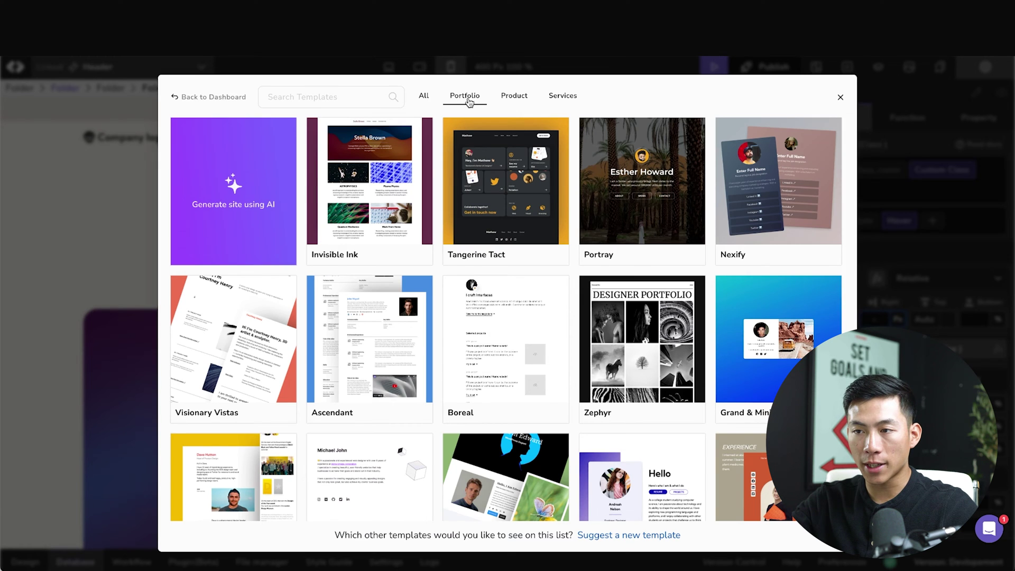
pyautogui.click(506, 106)
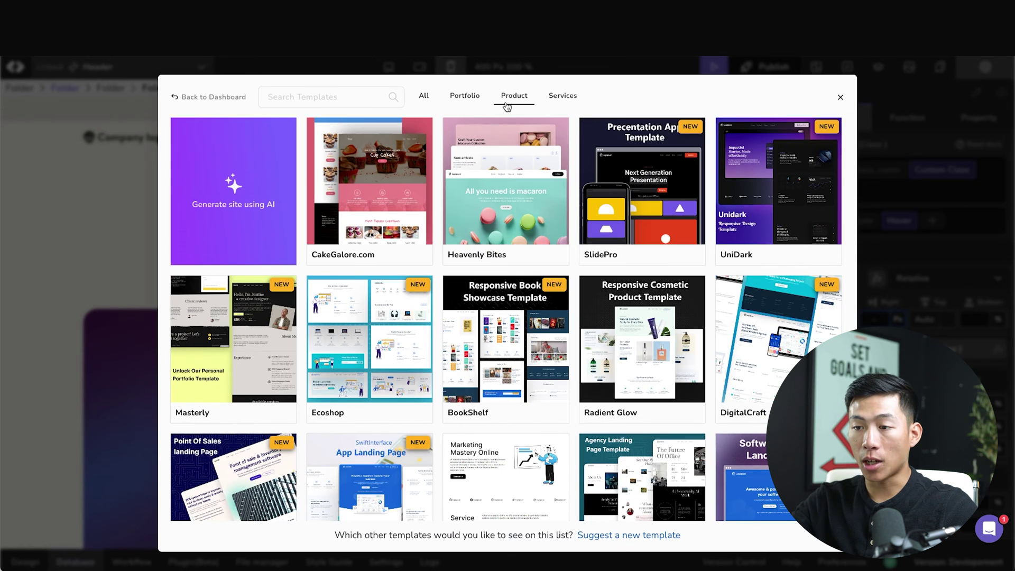
pyautogui.click(557, 101)
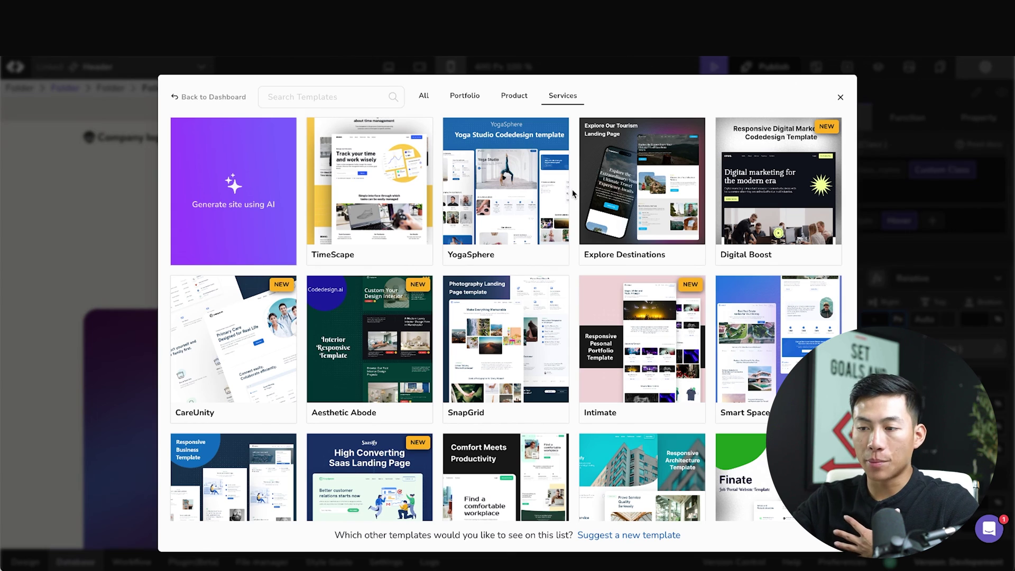
pyautogui.scroll(-10, 572, 193)
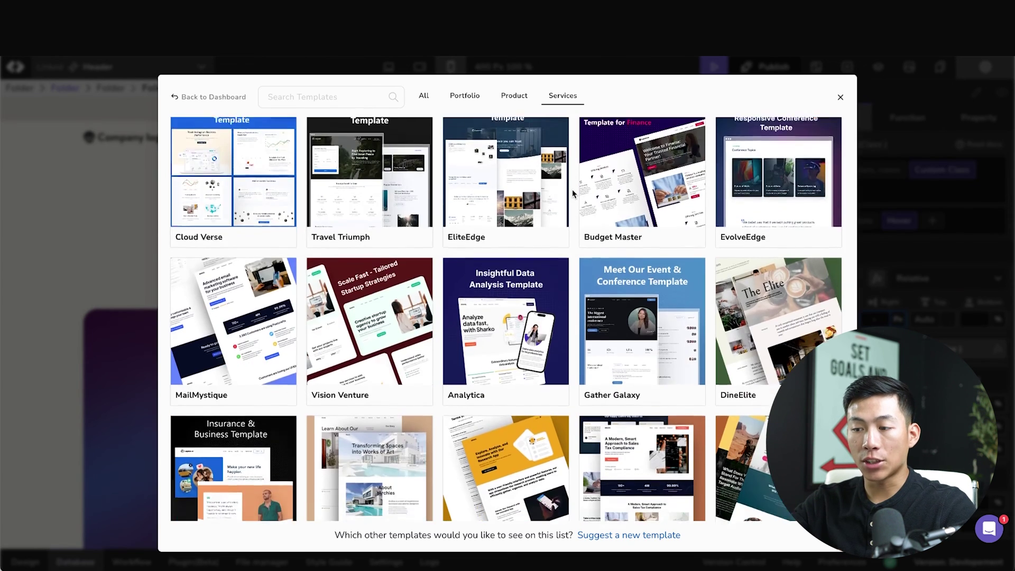
pyautogui.scroll(-2, 572, 193)
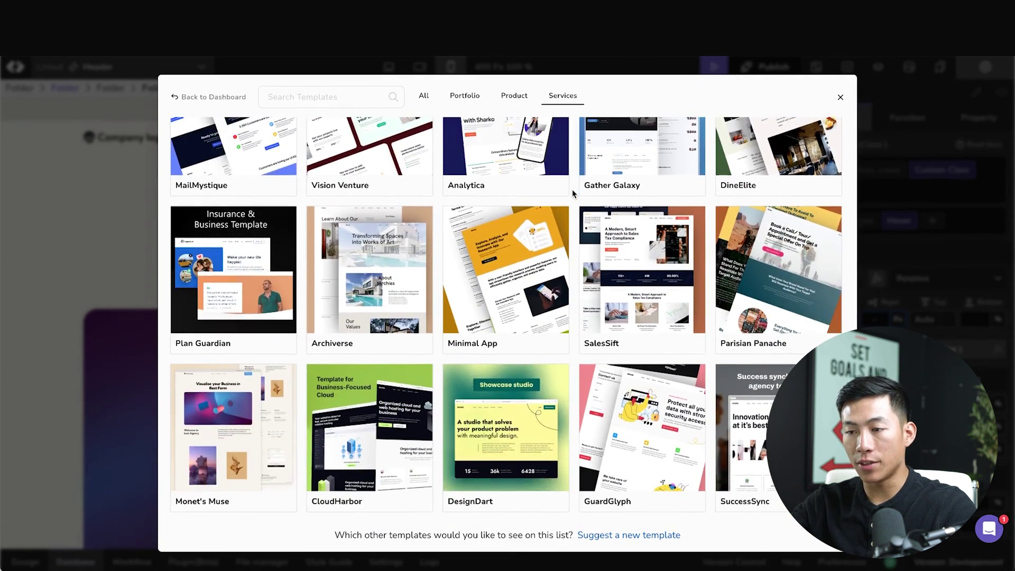
pyautogui.scroll(-1, 572, 189)
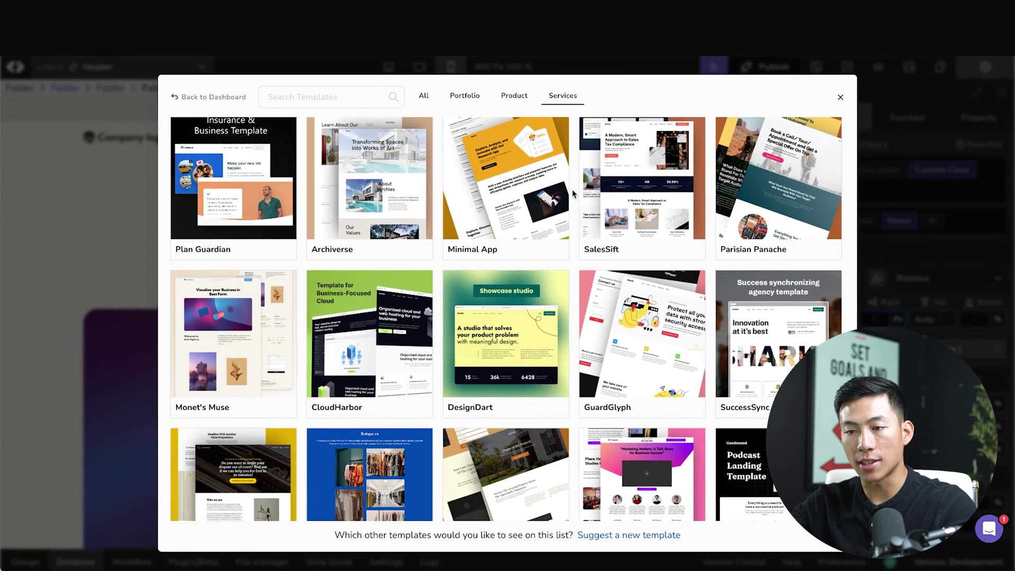
pyautogui.scroll(5, 366, 355)
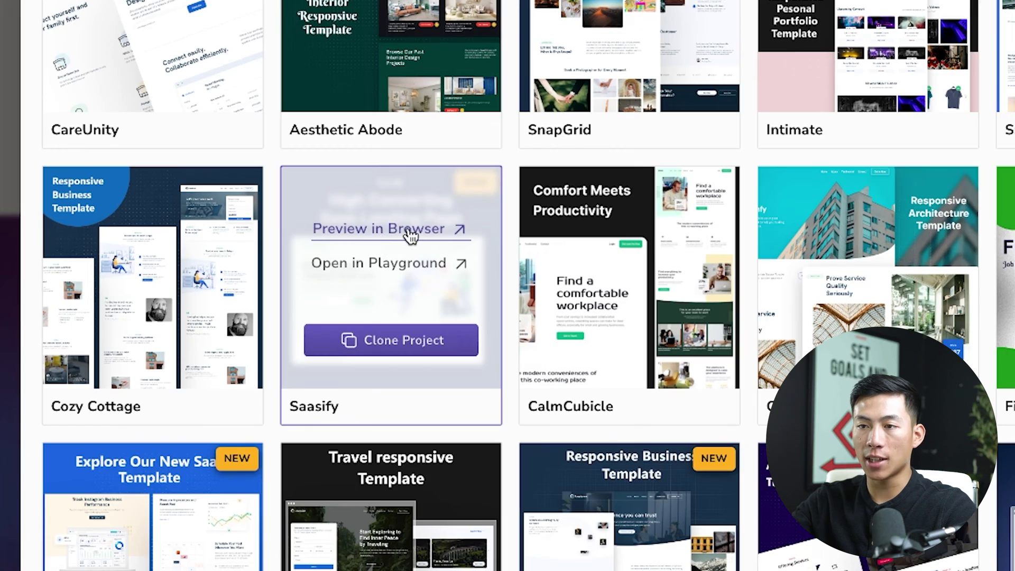
# Preview the Saasify template live, then clone it into the editable Pixel Boost project
pyautogui.click(409, 232)
pyautogui.scroll(-6, 543, 353)
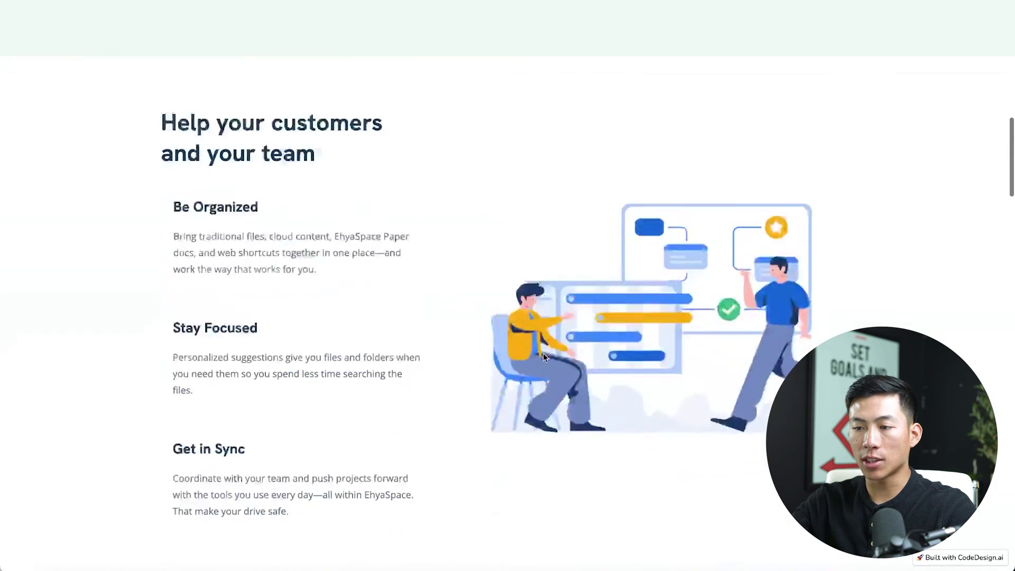
pyautogui.scroll(-10, 543, 353)
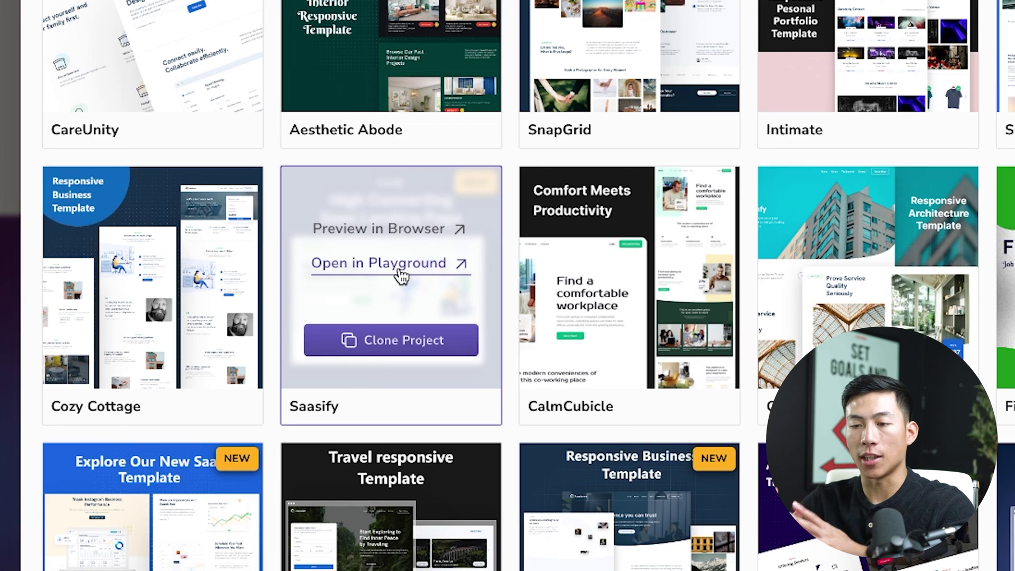
pyautogui.click(430, 349)
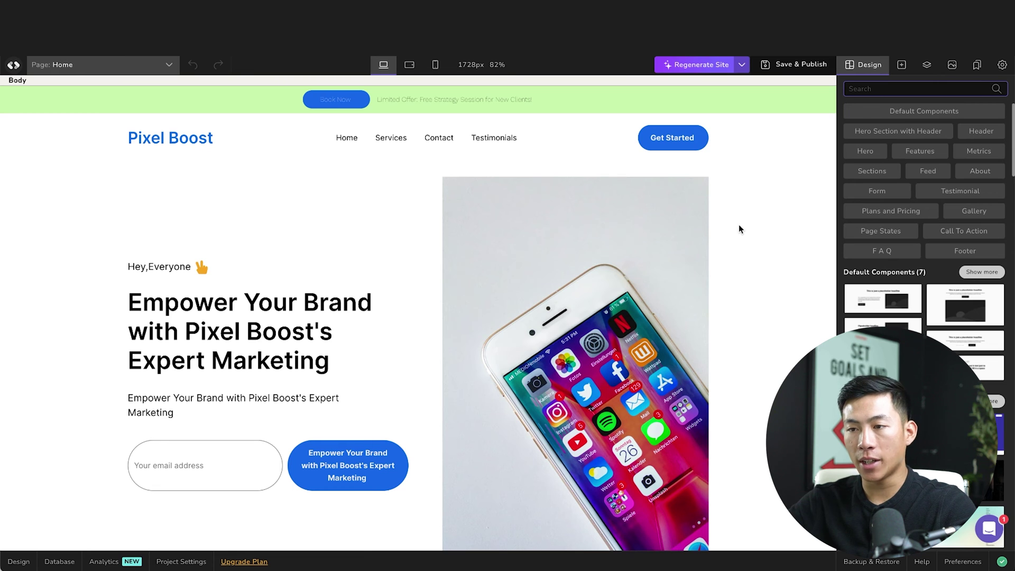
pyautogui.scroll(-1, 754, 320)
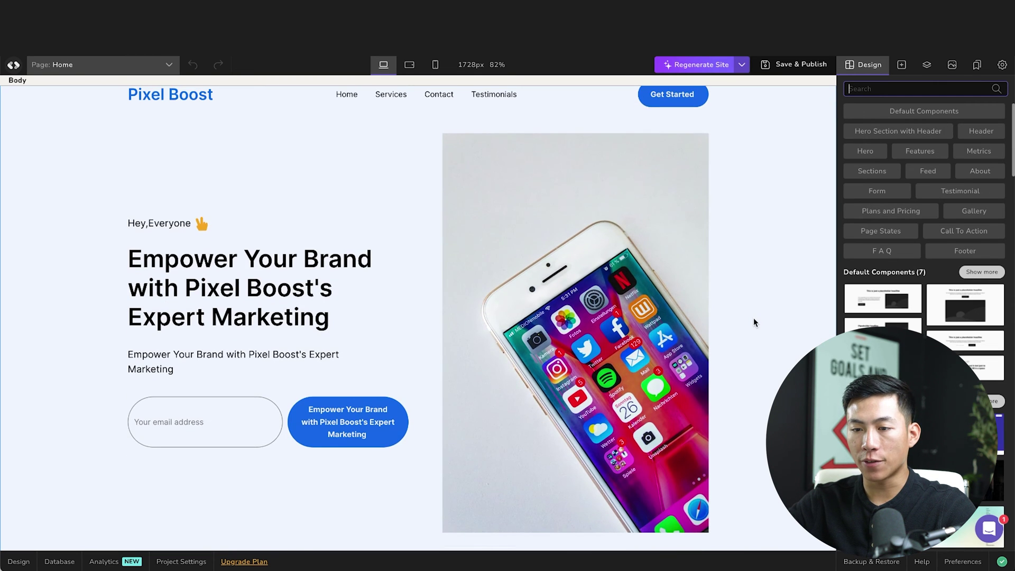
pyautogui.scroll(-10, 748, 355)
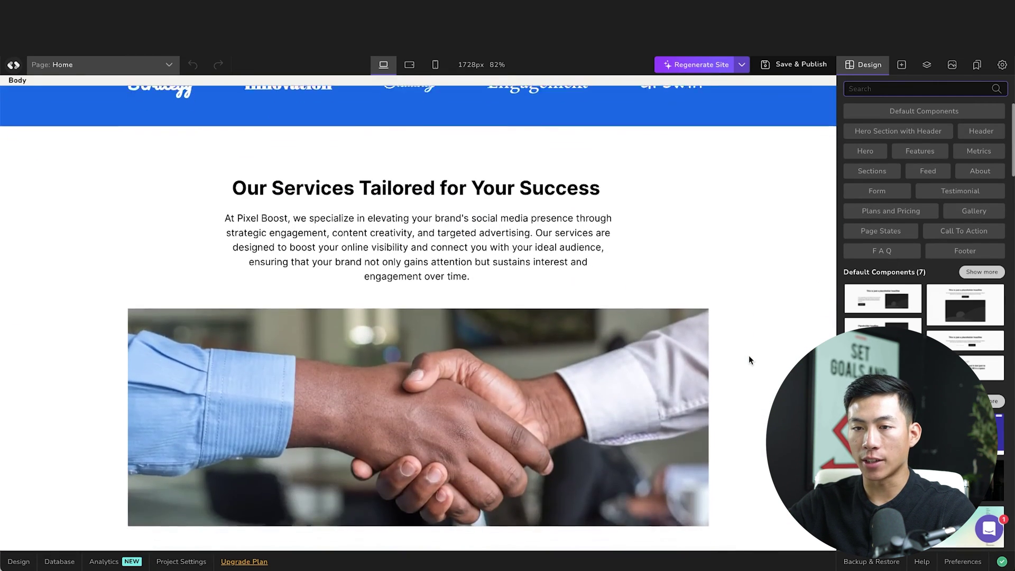
pyautogui.scroll(-5, 748, 356)
pyautogui.scroll(-6, 748, 357)
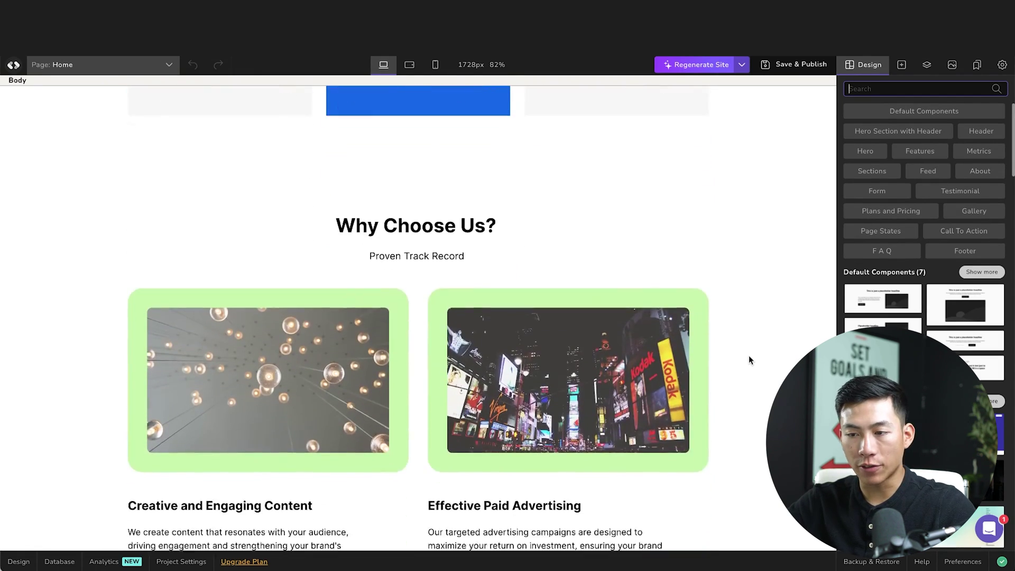
pyautogui.scroll(-11, 749, 359)
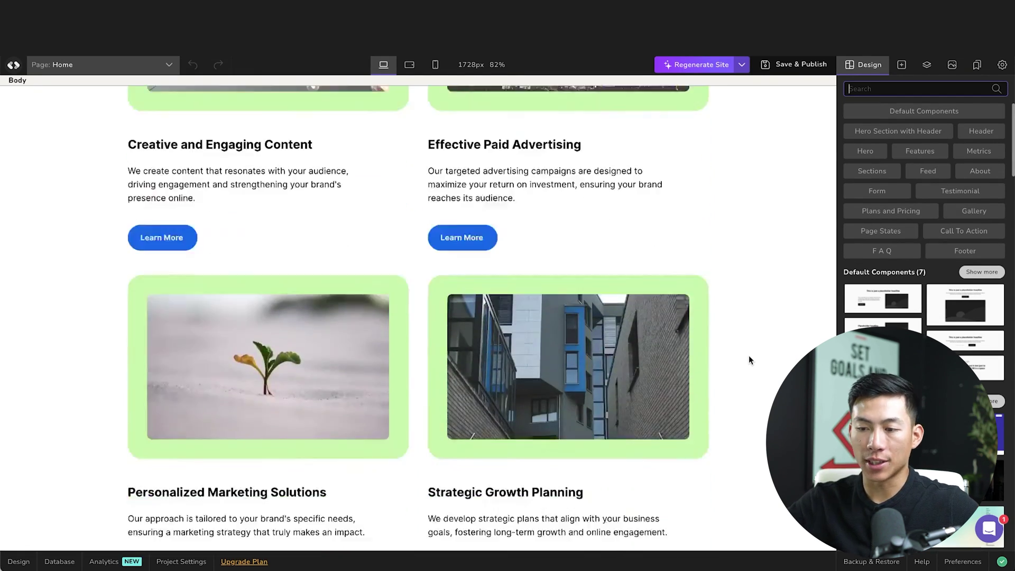
pyautogui.scroll(20, 771, 291)
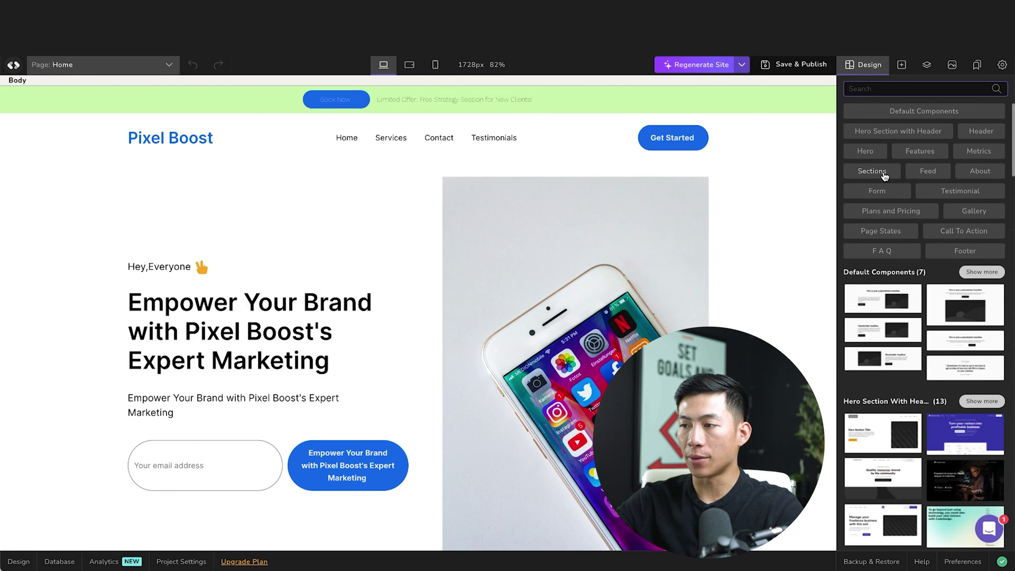
# Insert the 'Manage your freelance business' hero-with-header section at the page bottom, then show Elements
pyautogui.click(904, 136)
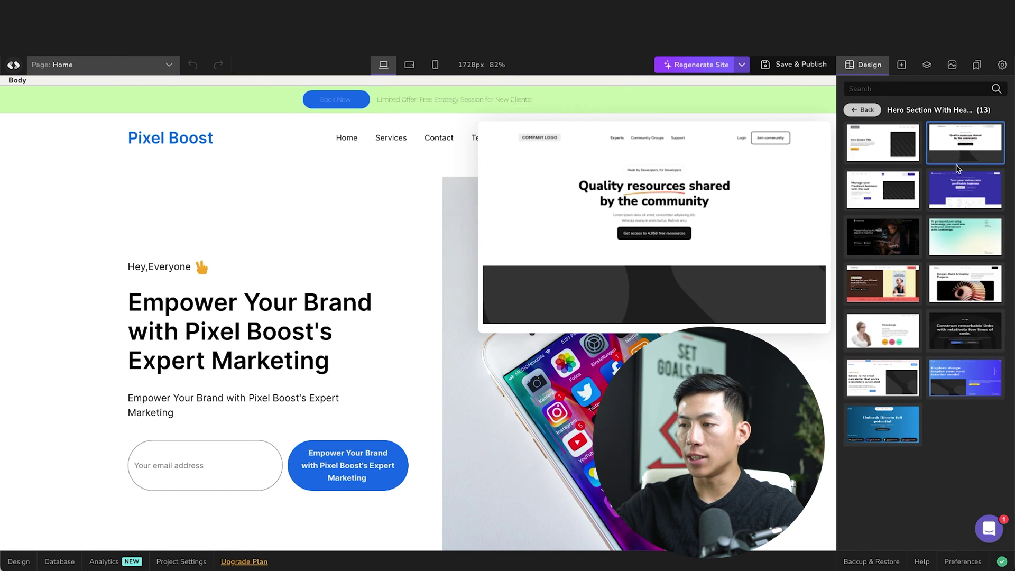
pyautogui.click(909, 194)
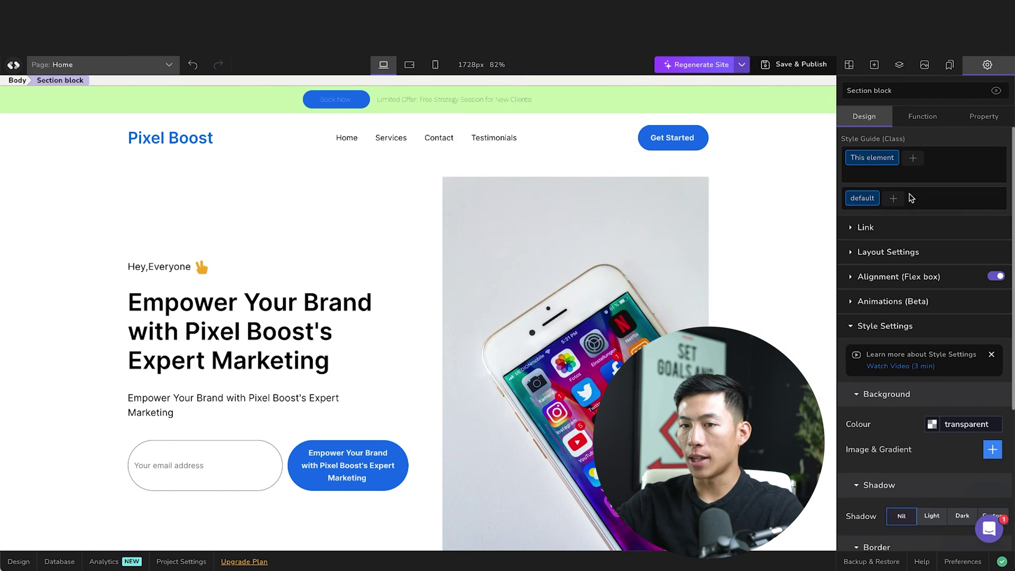
pyautogui.scroll(-10, 392, 388)
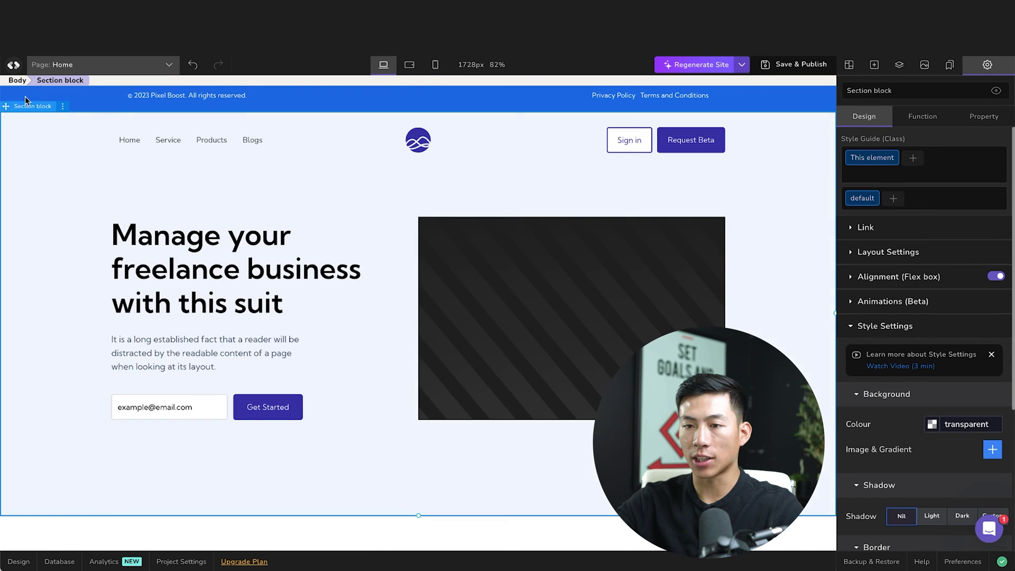
pyautogui.scroll(15, 188, 294)
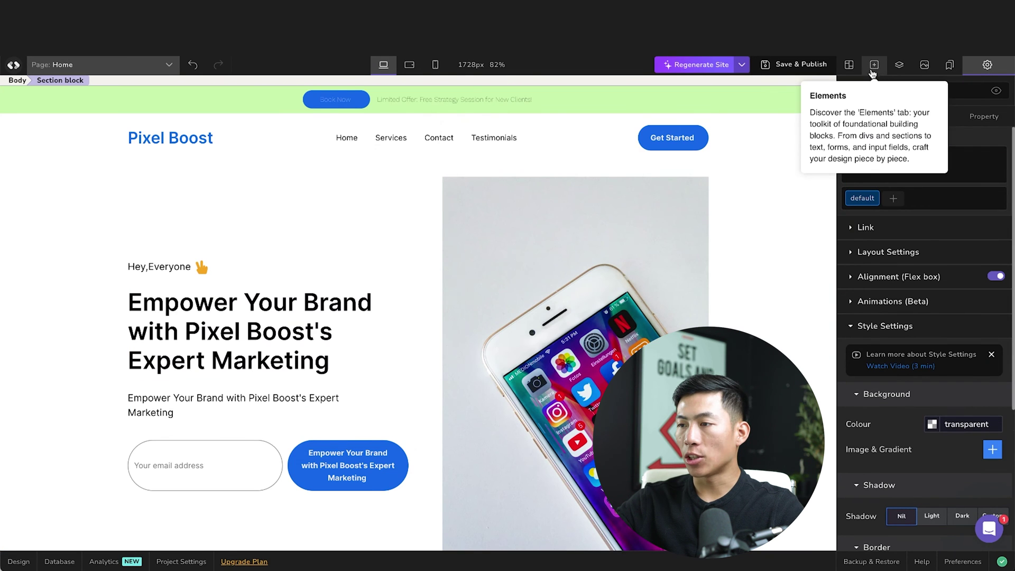
pyautogui.click(874, 65)
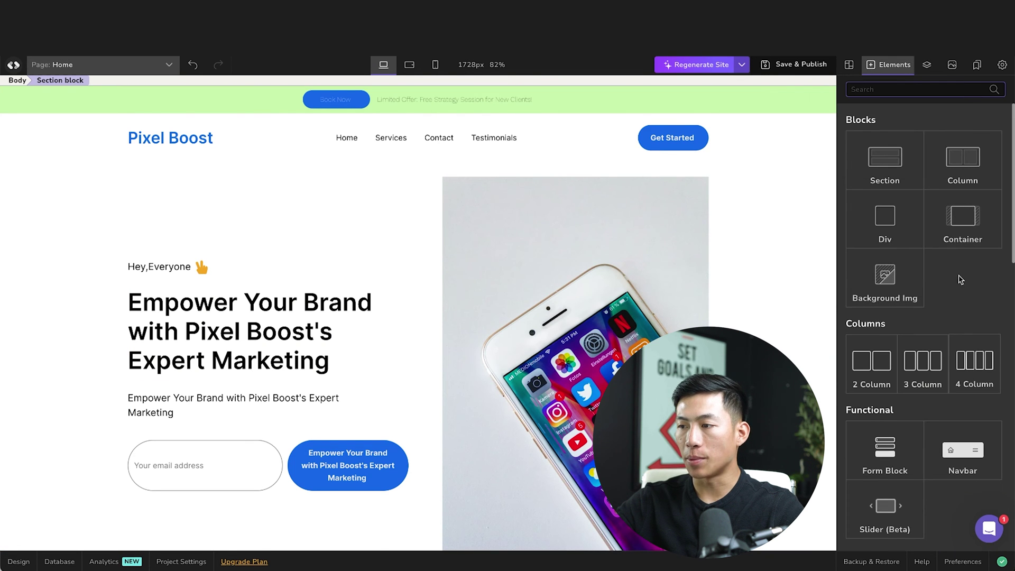
pyautogui.scroll(-15, 971, 292)
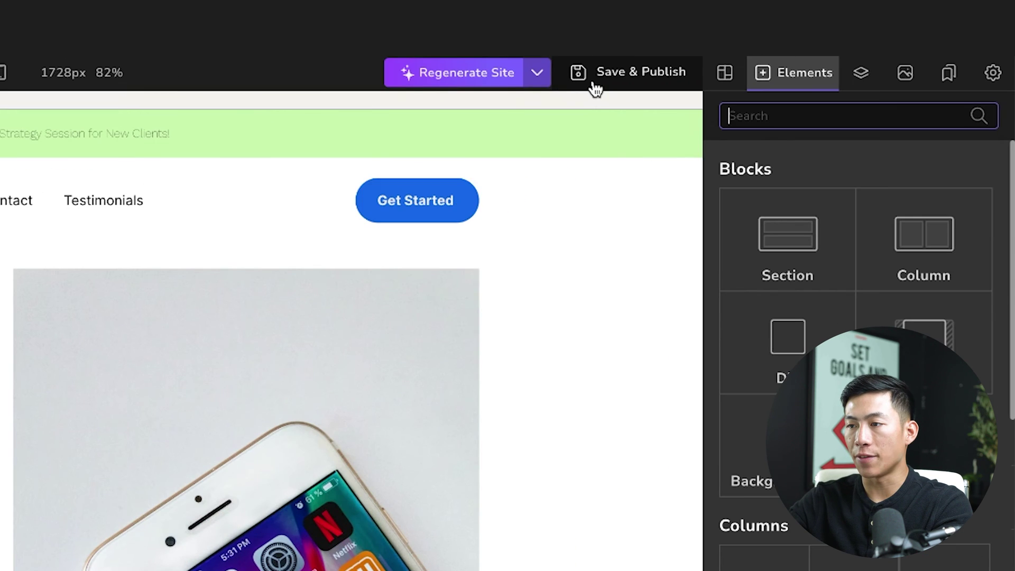
# Publish the site under the dash-free subdomain etestsocialmediamarketing.codedesign.app
pyautogui.click(773, 69)
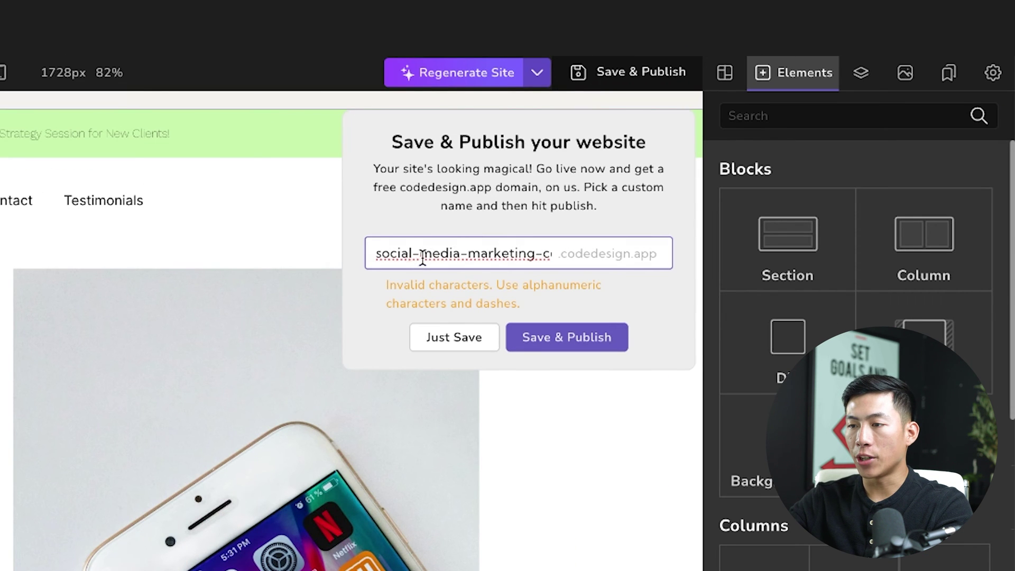
pyautogui.moveTo(374, 254); pyautogui.dragTo(549, 253)
pyautogui.write('etestsocialmediamarketing')
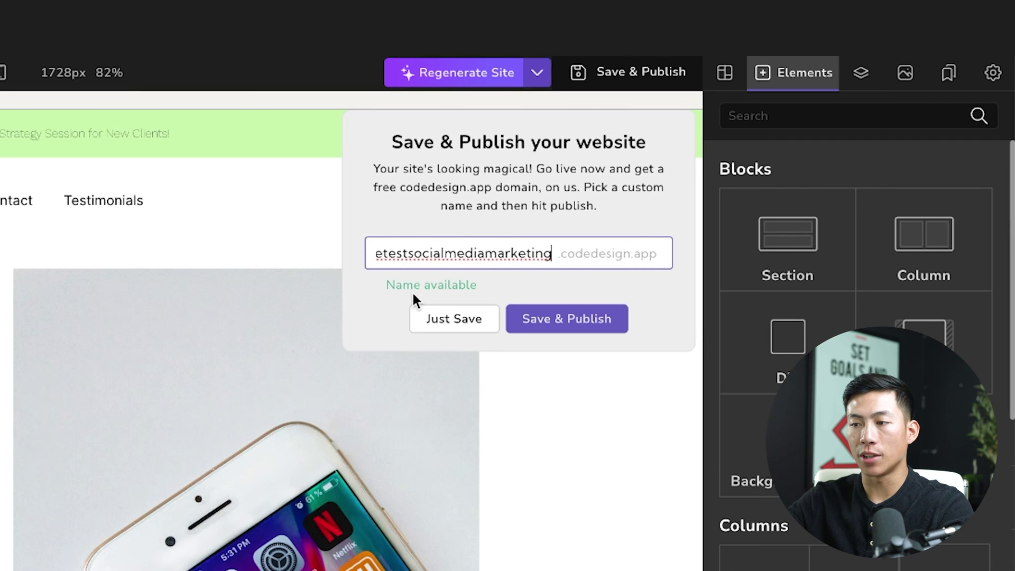
pyautogui.click(544, 327)
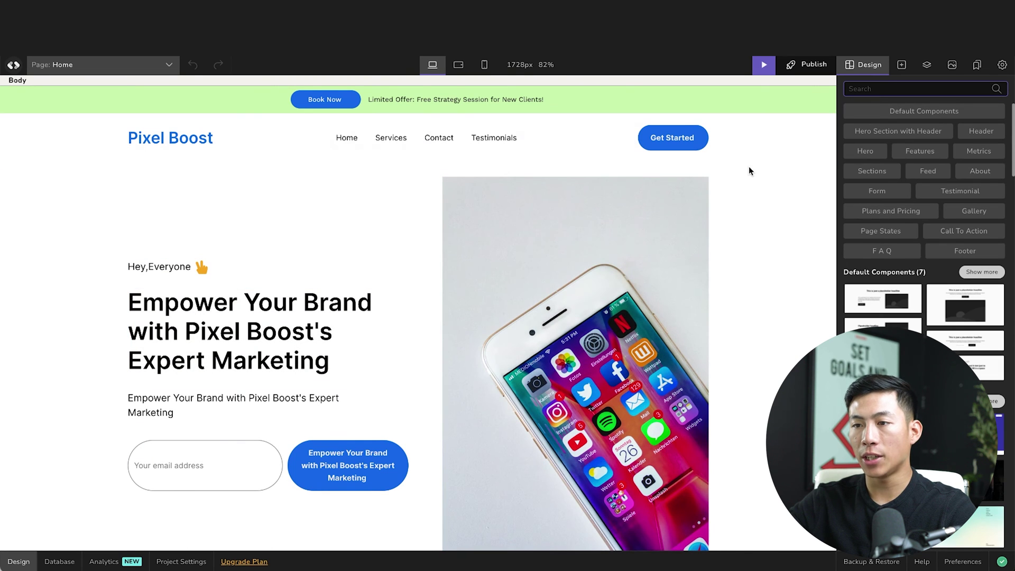
# Preview the page, republish the latest version with Publish Now, and open the live site
pyautogui.click(764, 66)
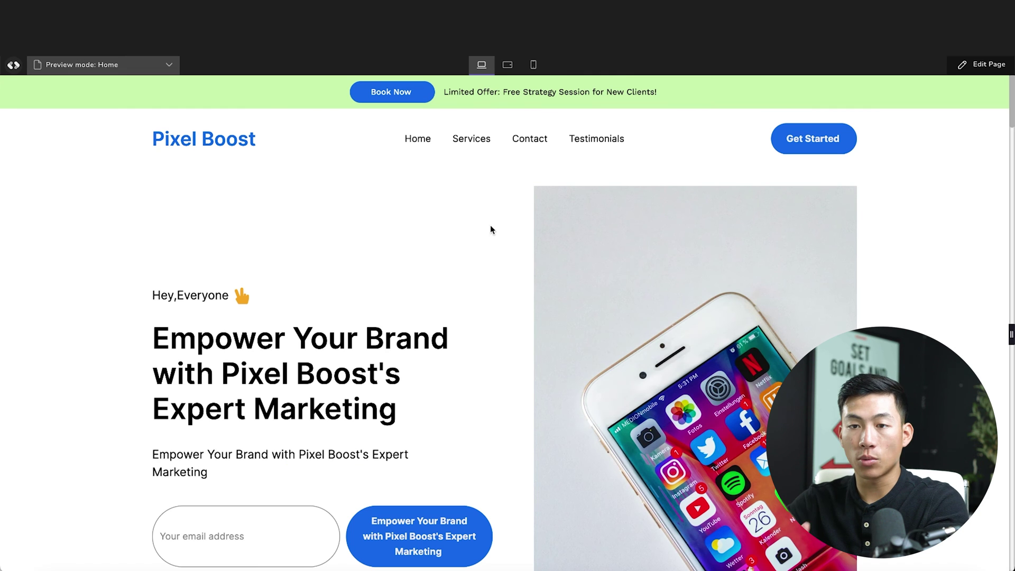
pyautogui.press('Escape')
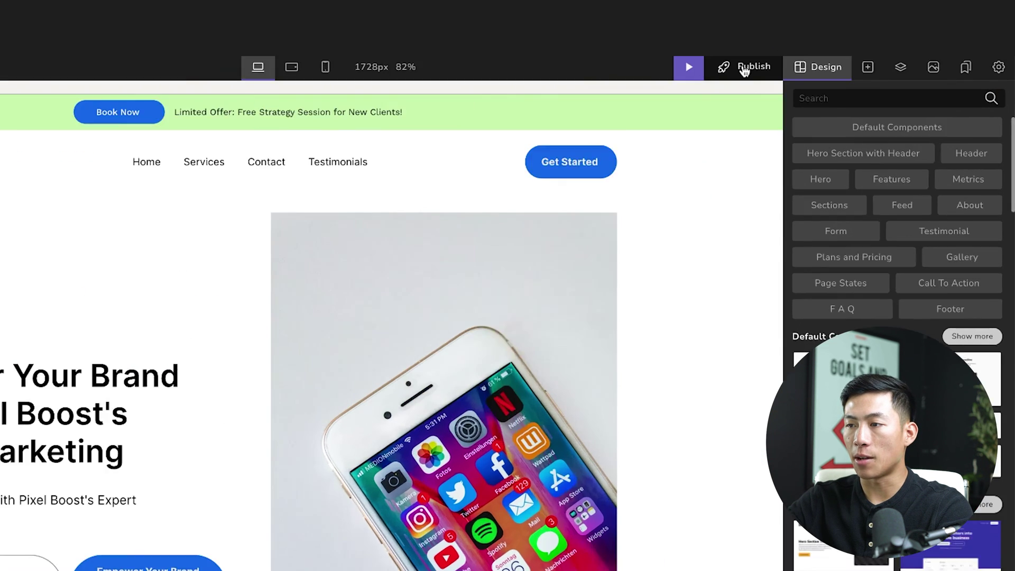
pyautogui.click(744, 68)
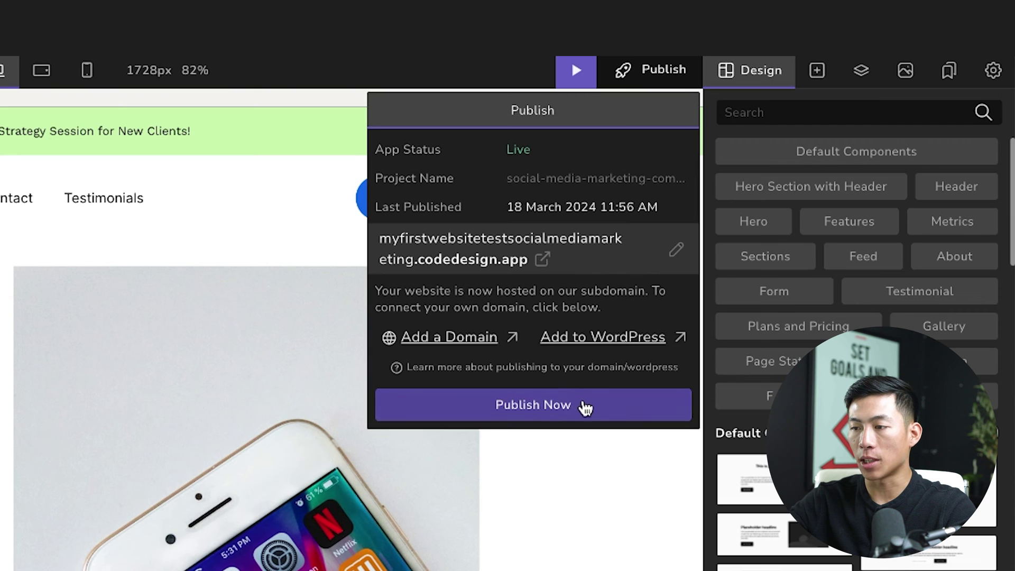
pyautogui.click(596, 412)
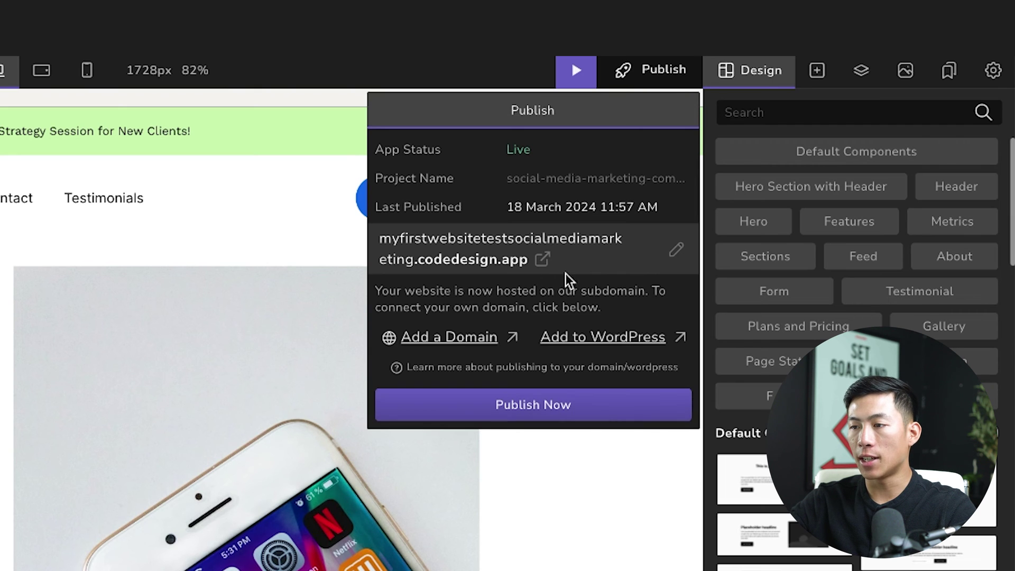
pyautogui.click(542, 260)
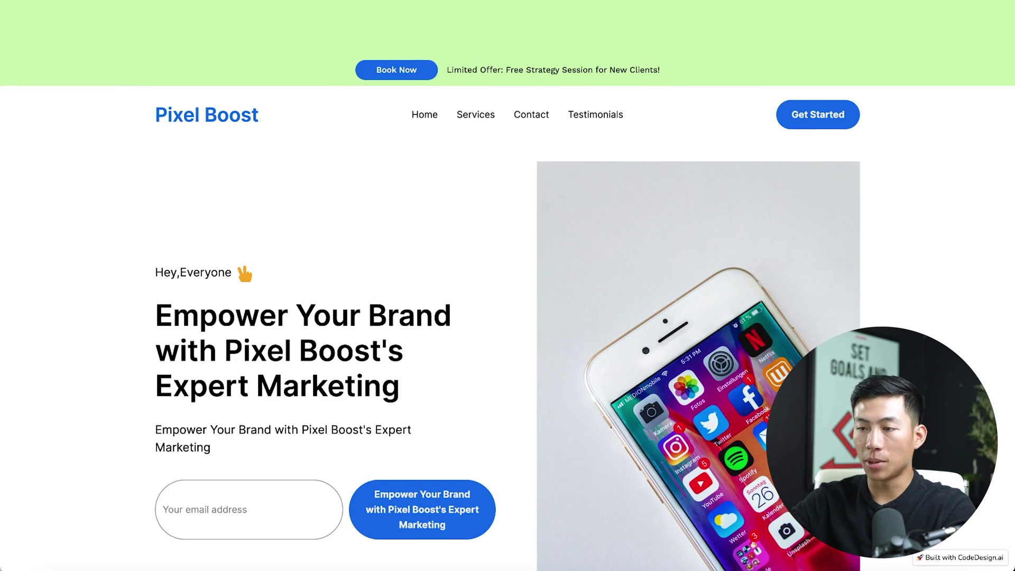
# Scroll down through the live published Pixel Boost site
pyautogui.scroll(-20, 507, 317)
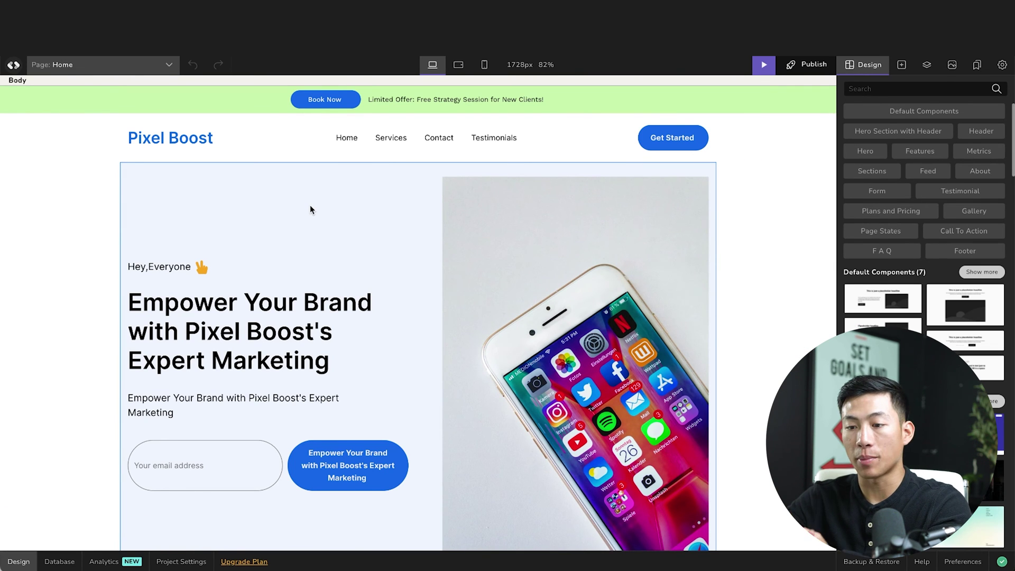
# Exit the builder and view the Lifetime Deals pricing at $97, $199 and $497
pyautogui.click(14, 67)
pyautogui.click(481, 304)
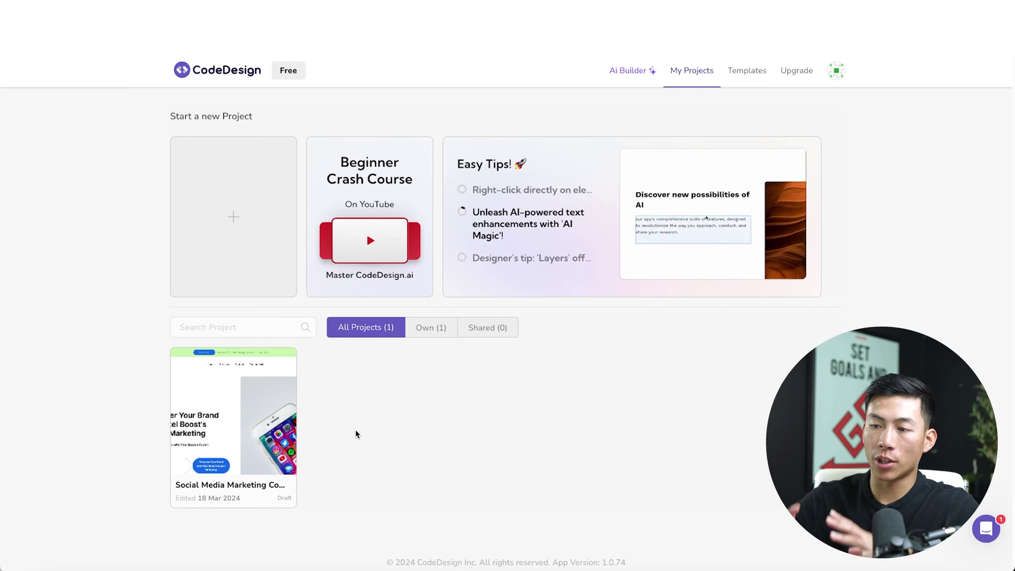
pyautogui.click(796, 71)
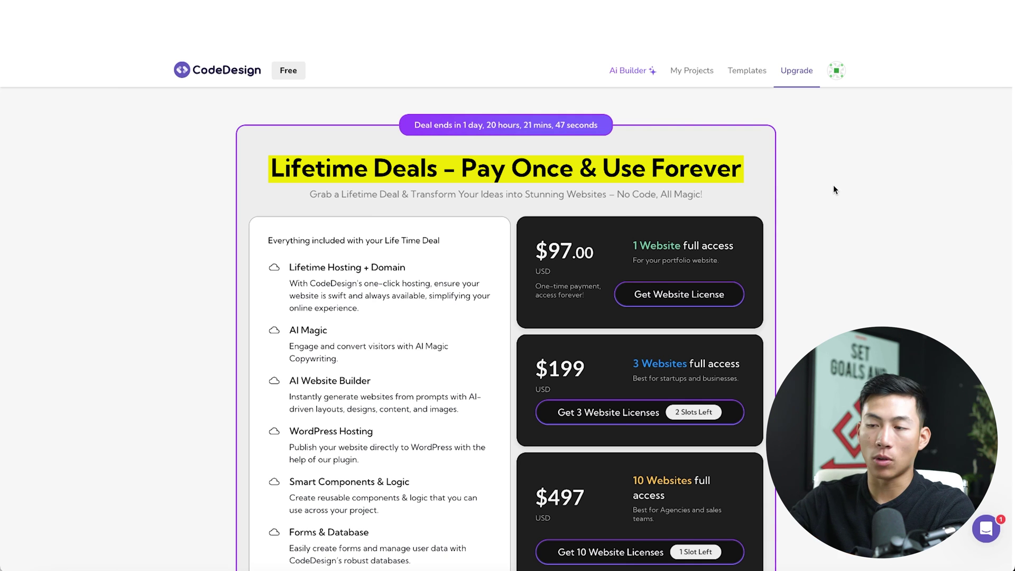
pyautogui.scroll(-10, 860, 248)
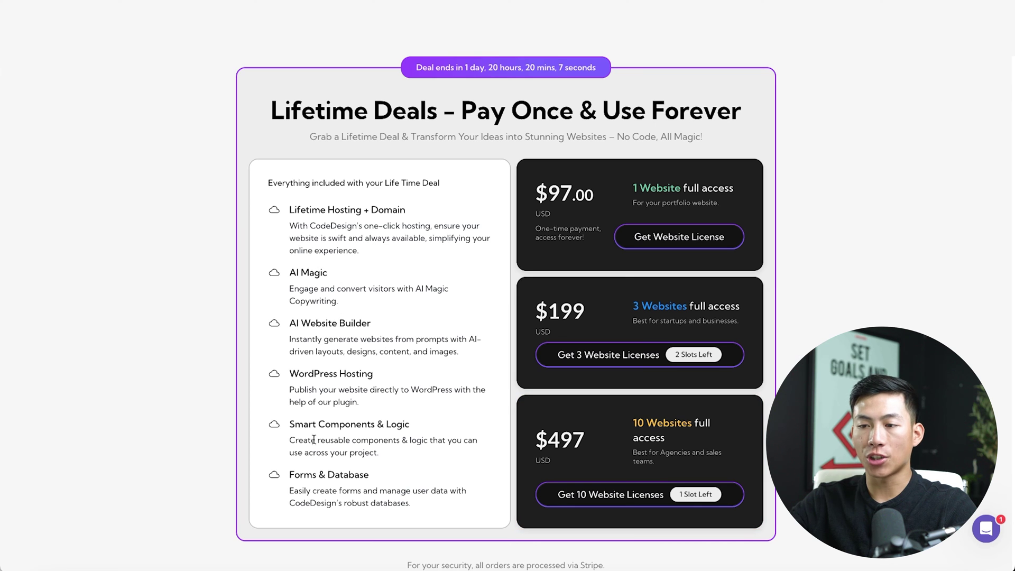
pyautogui.scroll(-10, 600, 401)
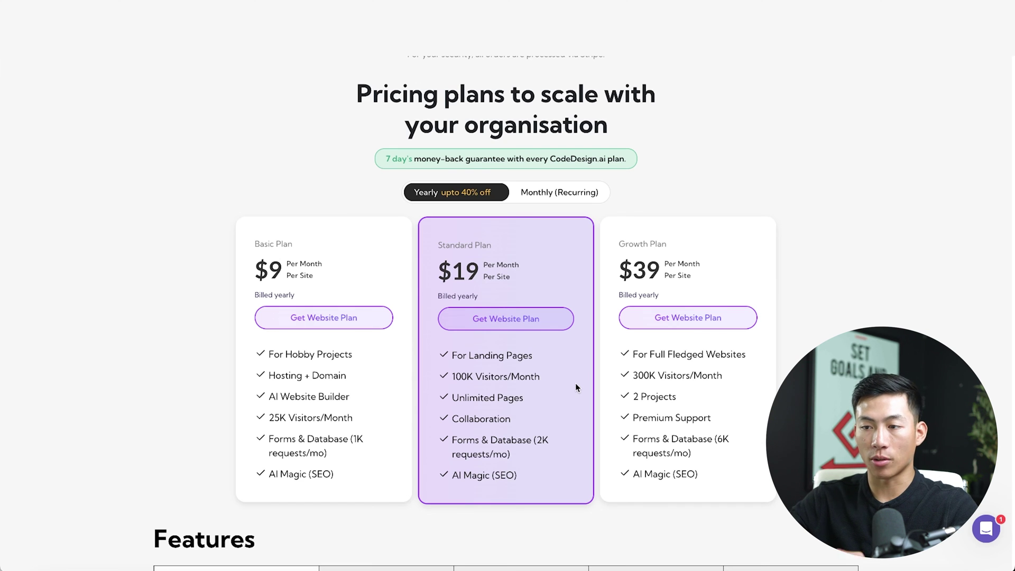
pyautogui.scroll(-9, 443, 385)
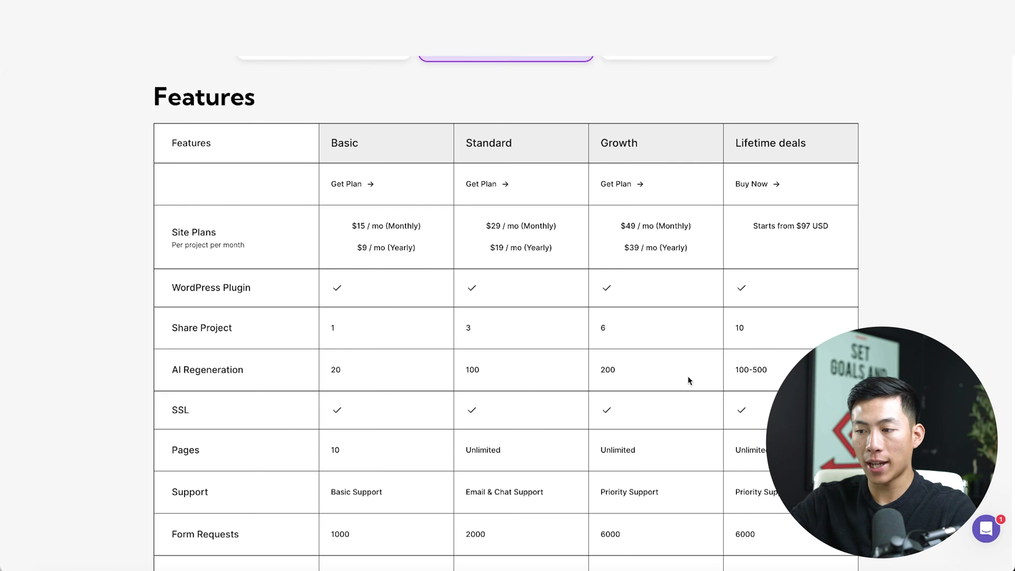
pyautogui.scroll(-2, 527, 401)
pyautogui.scroll(1, 528, 400)
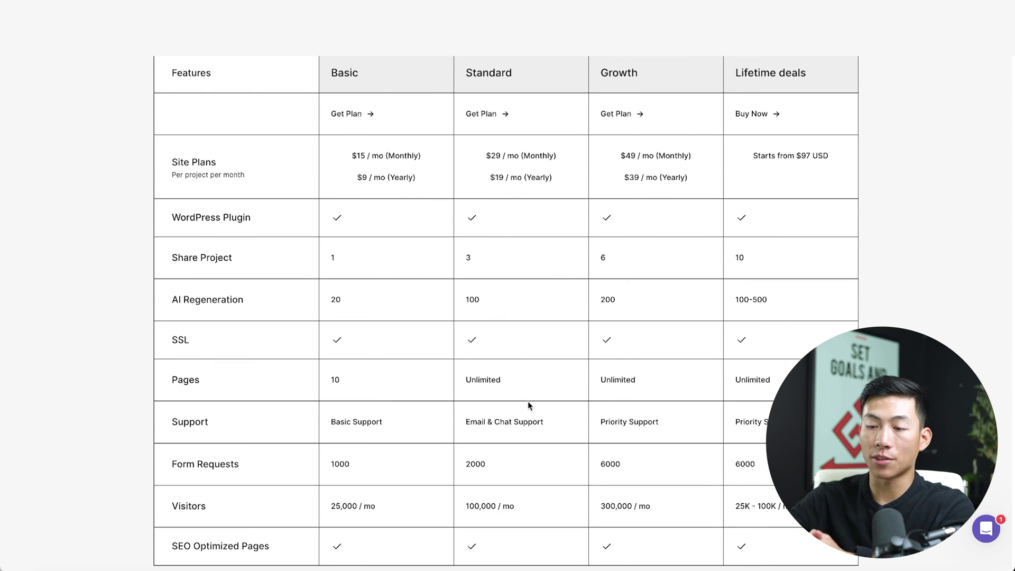
pyautogui.scroll(9, 556, 379)
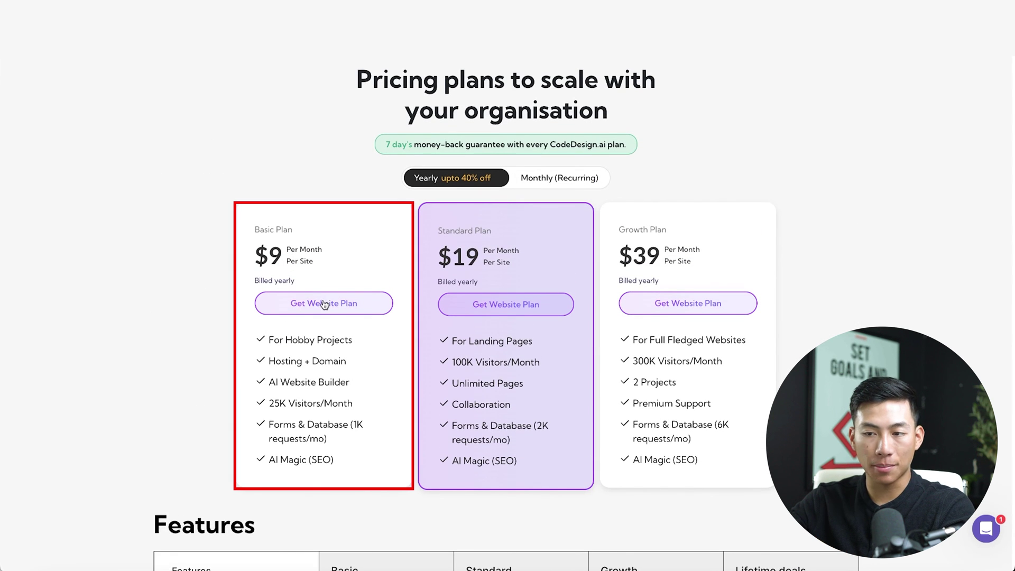
pyautogui.scroll(7, 320, 271)
pyautogui.scroll(3, 320, 270)
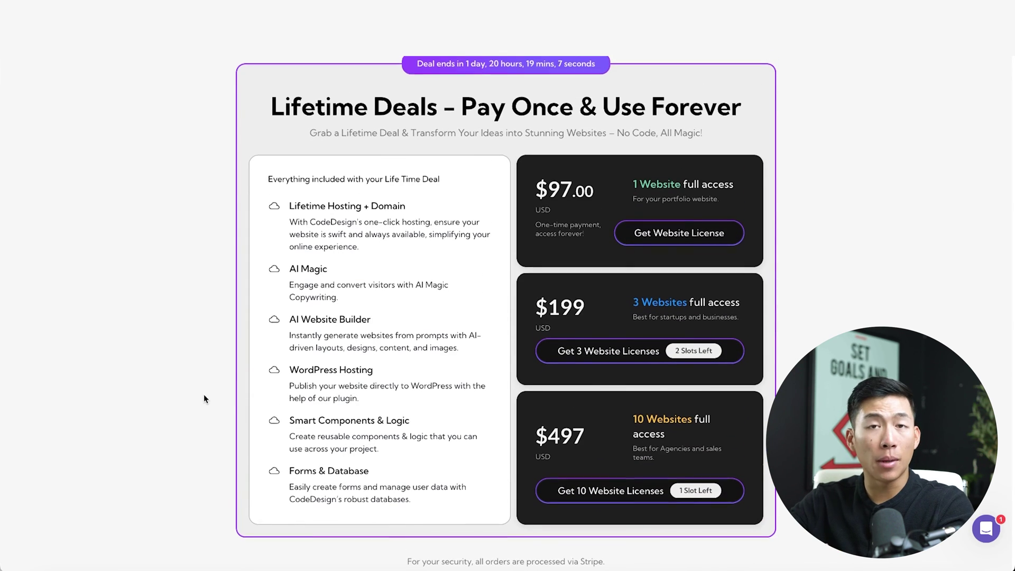
pyautogui.scroll(-8, 203, 396)
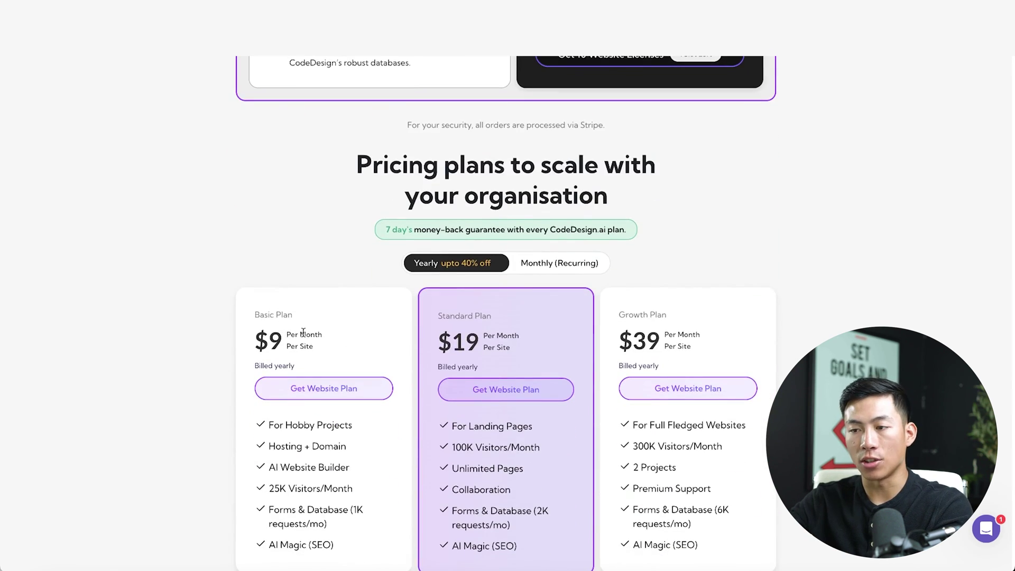